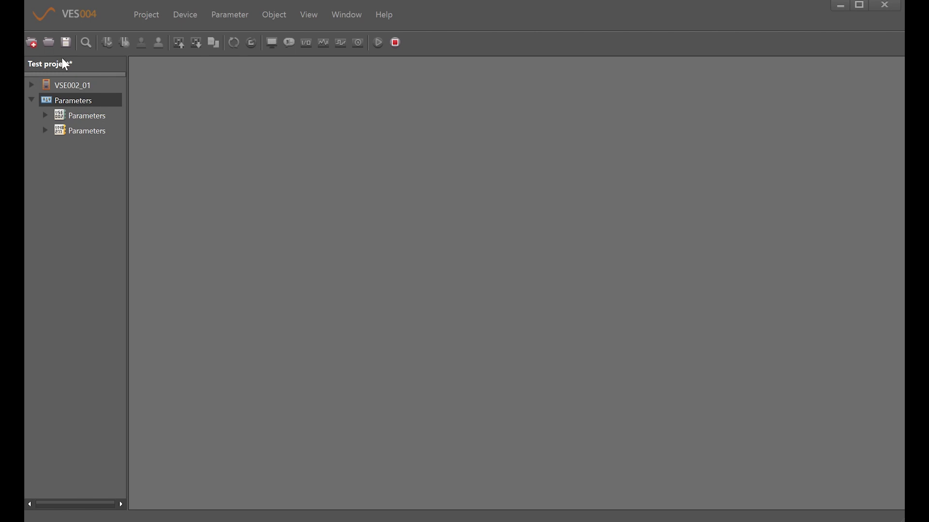
Step: Start a new project, then cancel it
{"action": "left_click", "coordinate": [144, 19]}
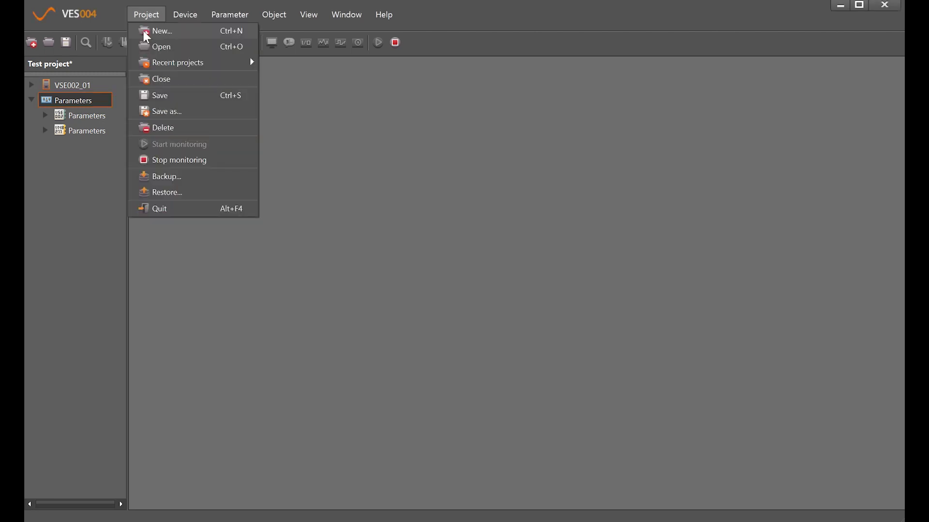
{"action": "left_click", "coordinate": [156, 31]}
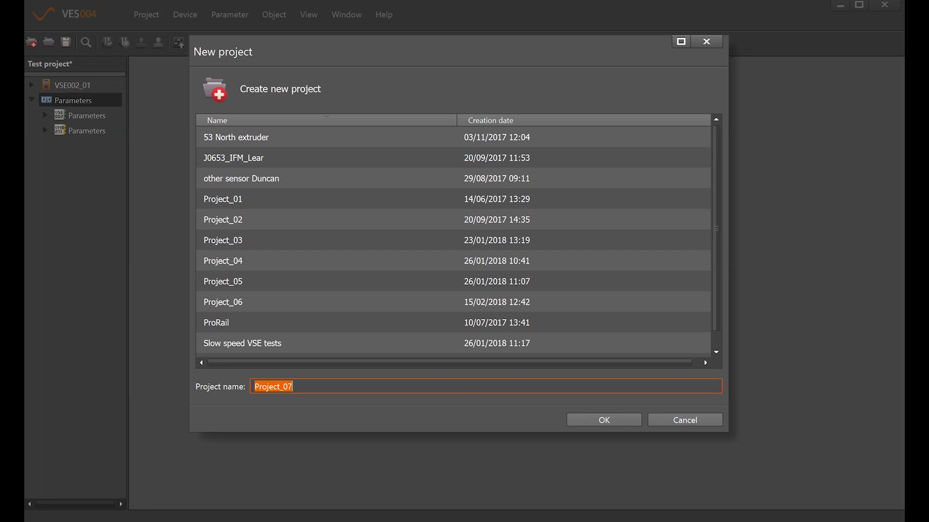
{"action": "left_click", "coordinate": [692, 421]}
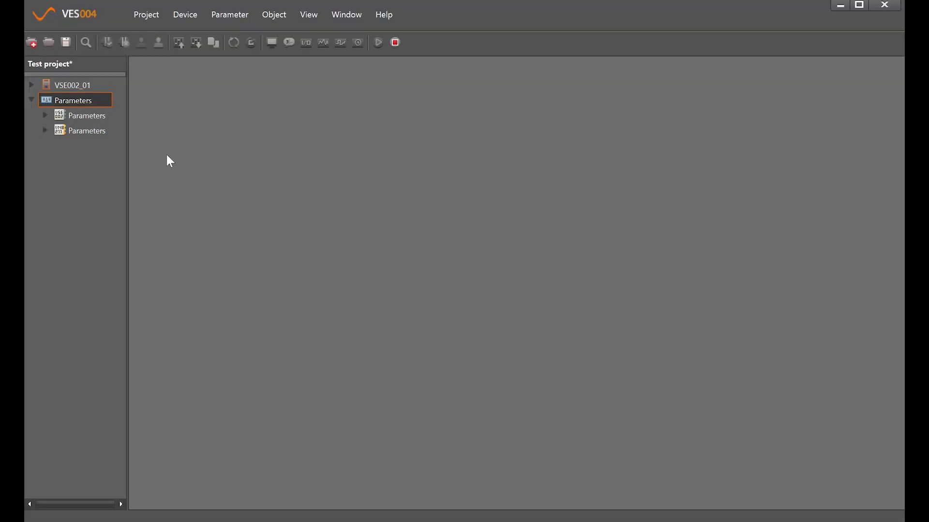
Step: Add a new VNB211 vibration sensor, VNB211_08, to the project
{"action": "left_click", "coordinate": [186, 16]}
{"action": "mouse_move", "coordinate": [345, 37]}
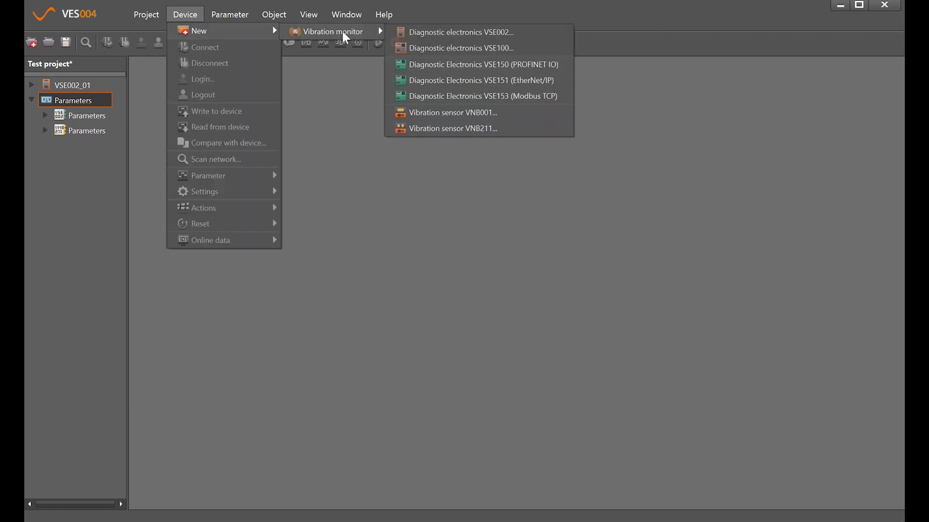
{"action": "left_click", "coordinate": [493, 129]}
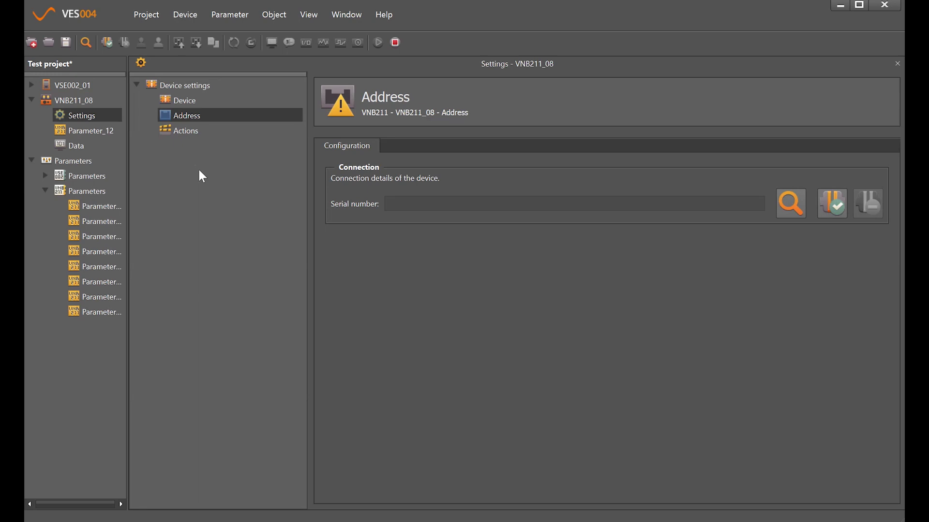
Step: Assign the VNB211 found by a network scan to VNB211_08 and connect to it
{"action": "right_click", "coordinate": [75, 100]}
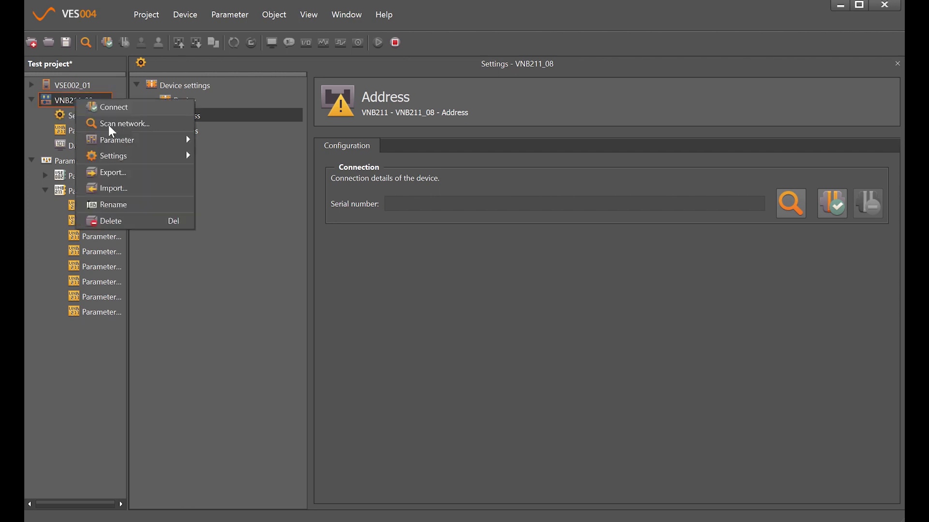
{"action": "left_click", "coordinate": [111, 127]}
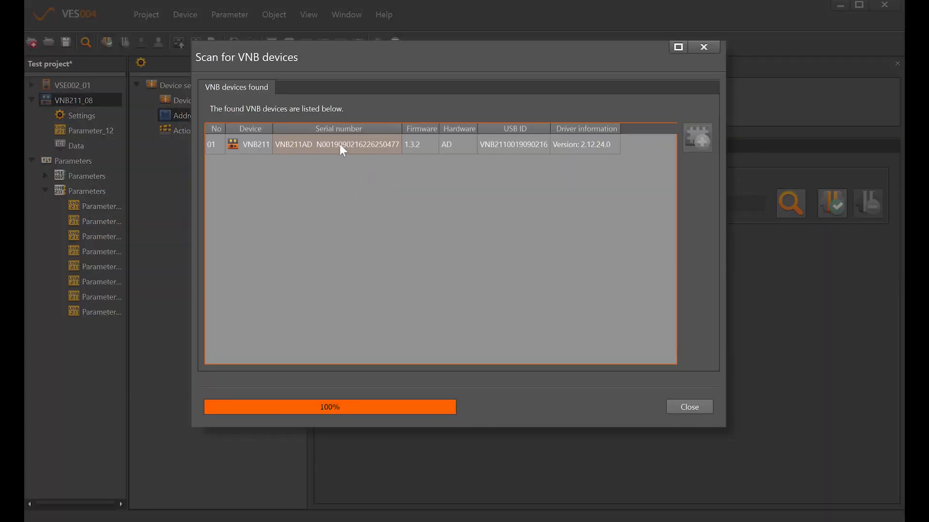
{"action": "left_click", "coordinate": [340, 144]}
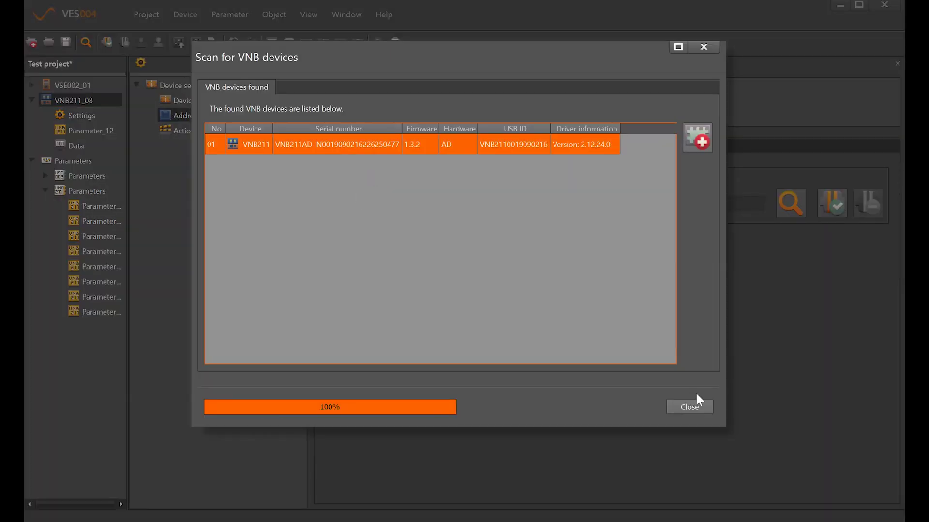
{"action": "left_click", "coordinate": [698, 141]}
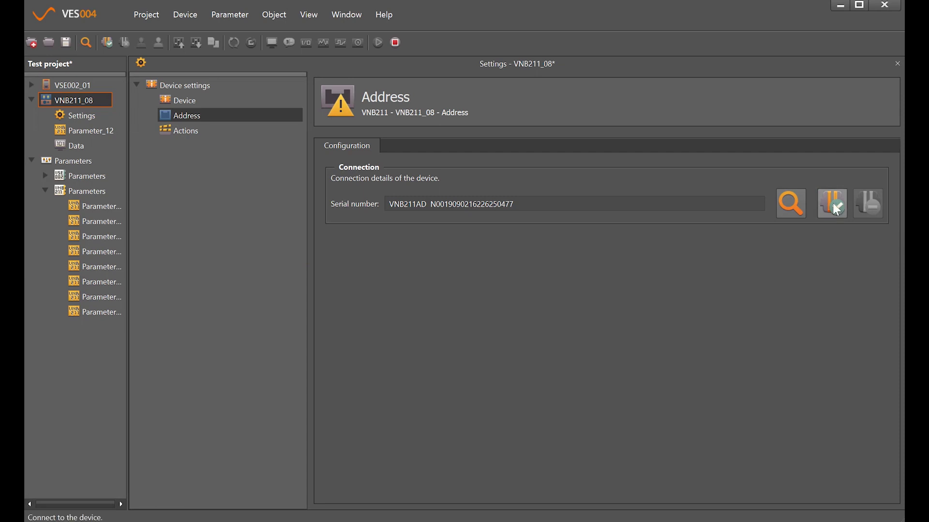
{"action": "right_click", "coordinate": [69, 97]}
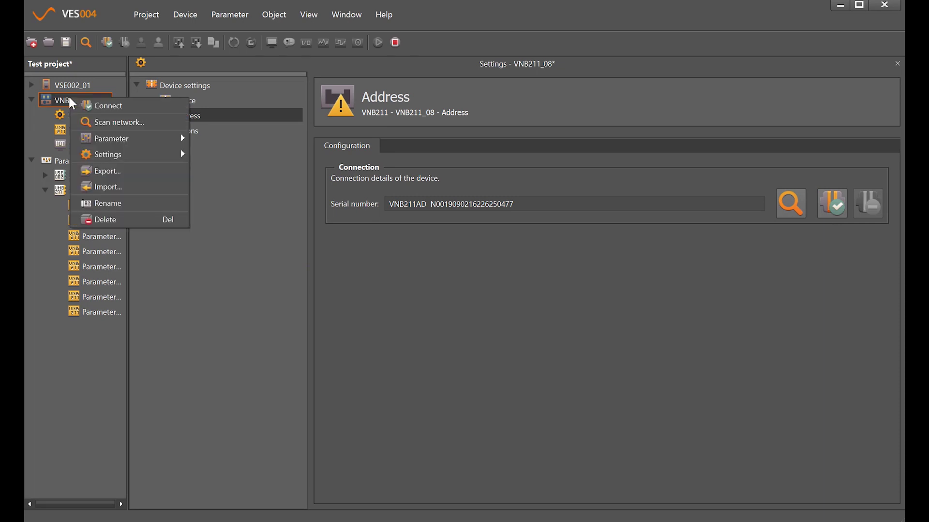
{"action": "left_click", "coordinate": [121, 104]}
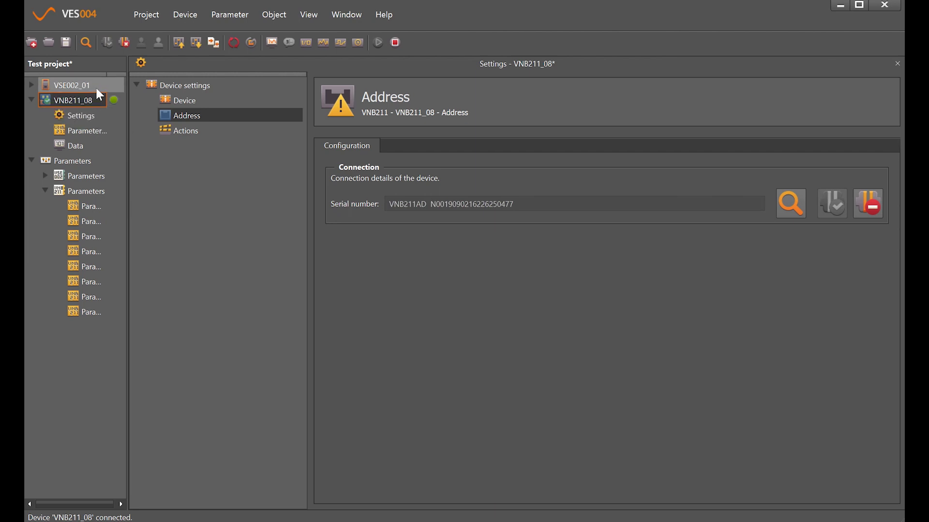
Step: Review VNB211_08's Device and Address settings, then run the self-test and acknowledge its success
{"action": "left_click", "coordinate": [85, 121]}
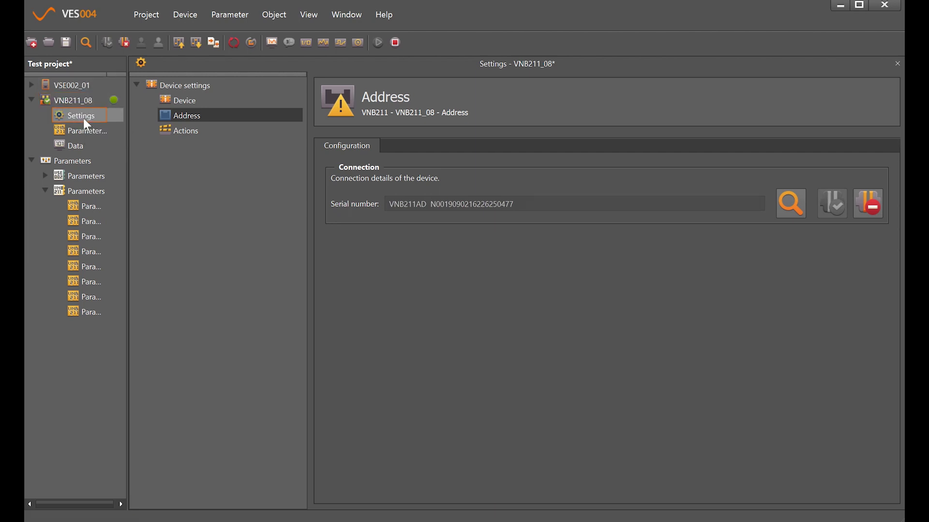
{"action": "left_click", "coordinate": [186, 103]}
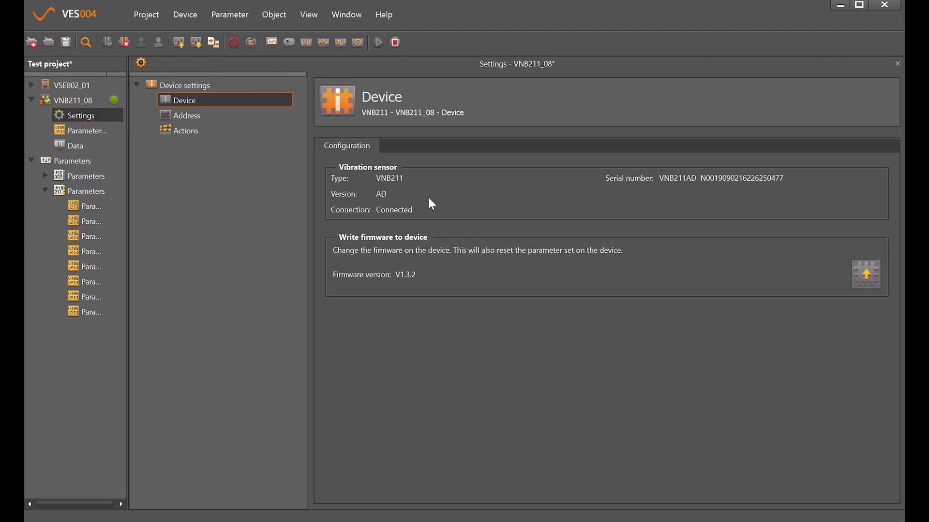
{"action": "left_click", "coordinate": [181, 114]}
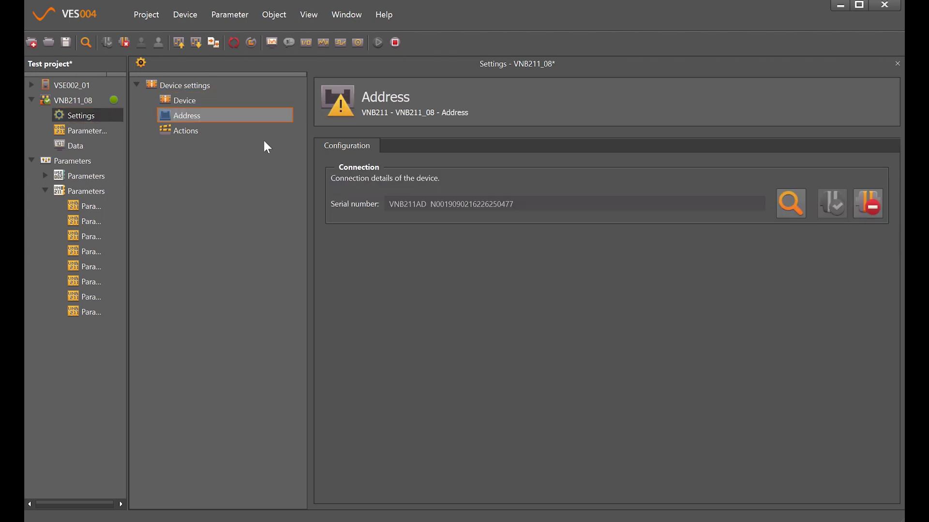
{"action": "left_click", "coordinate": [179, 132]}
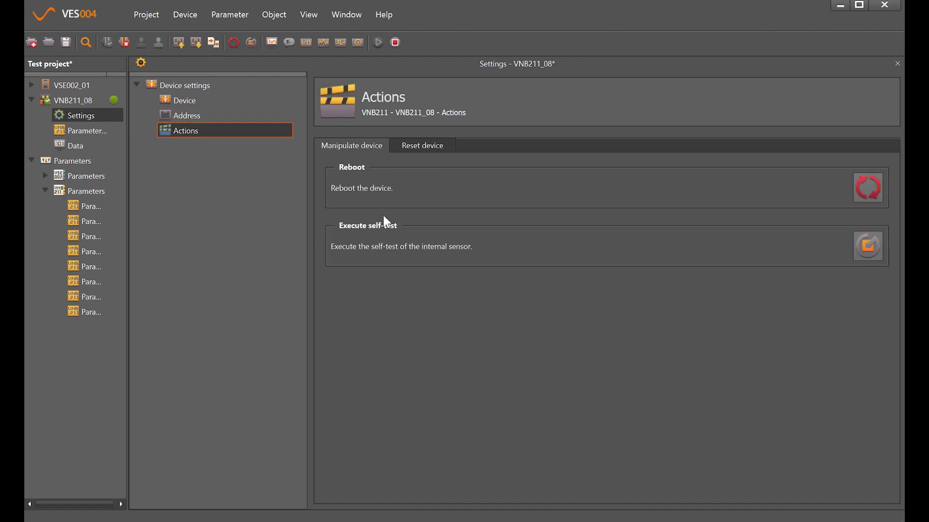
{"action": "left_click", "coordinate": [875, 245]}
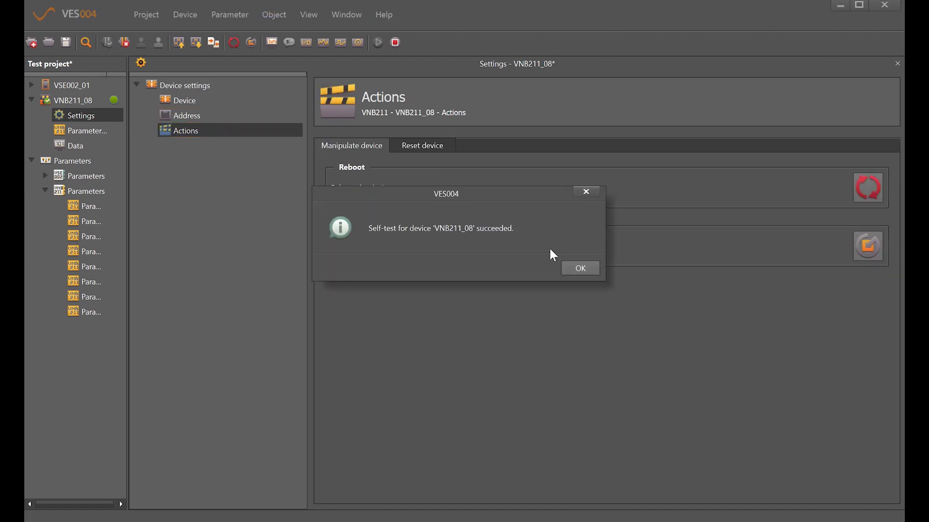
{"action": "left_click", "coordinate": [580, 269]}
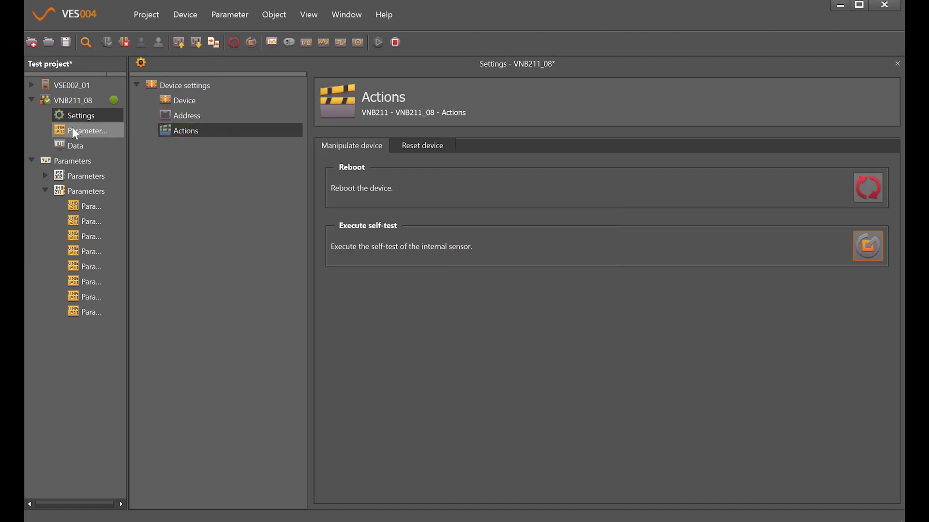
Step: In Parameter_12, review supported devices and device info, then enter company 'ifm electronic' in Documentation
{"action": "left_click", "coordinate": [73, 129]}
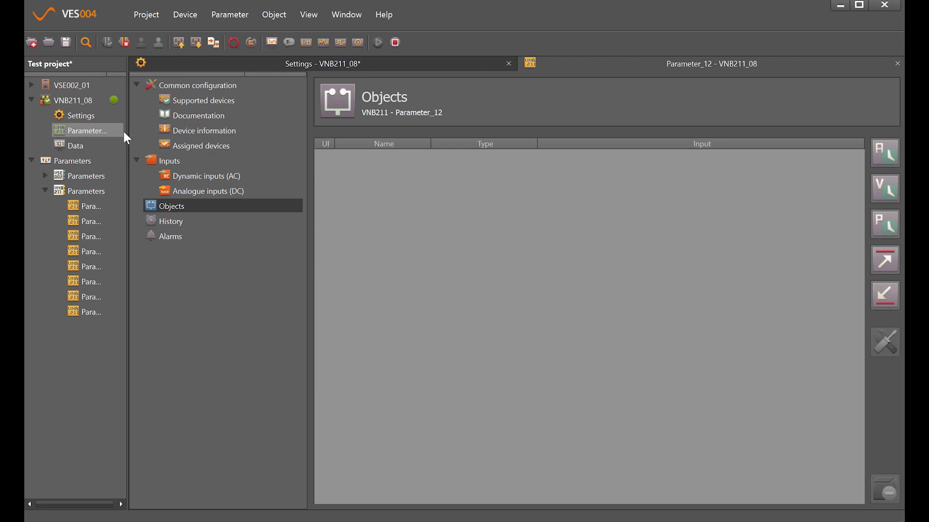
{"action": "left_click", "coordinate": [211, 103]}
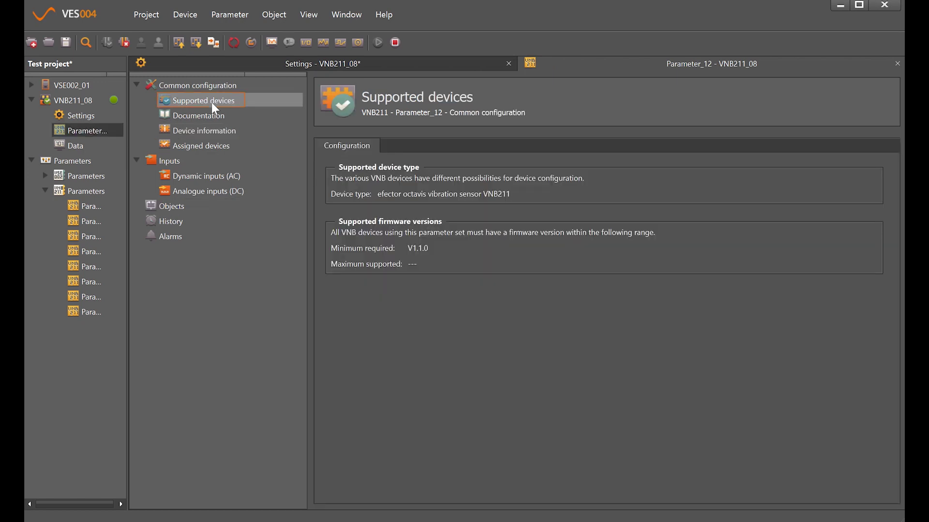
{"action": "left_click", "coordinate": [214, 127]}
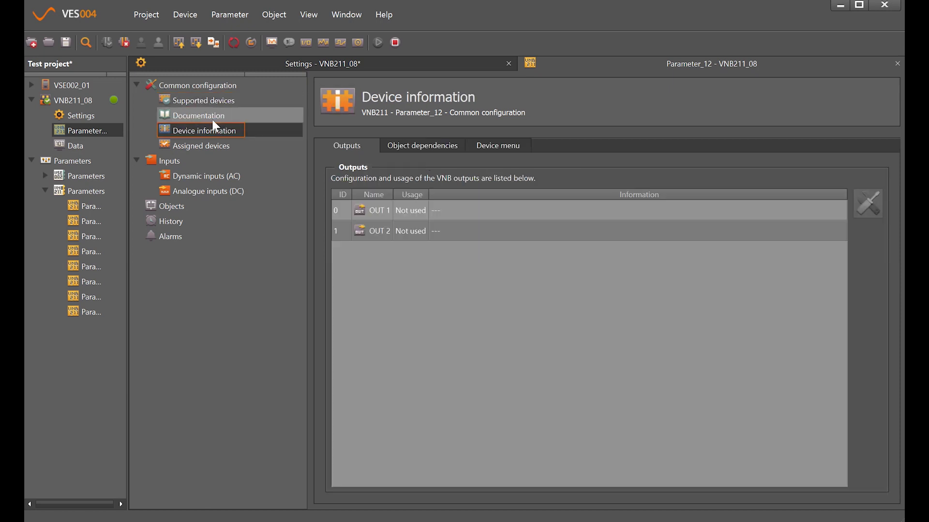
{"action": "left_click", "coordinate": [215, 121]}
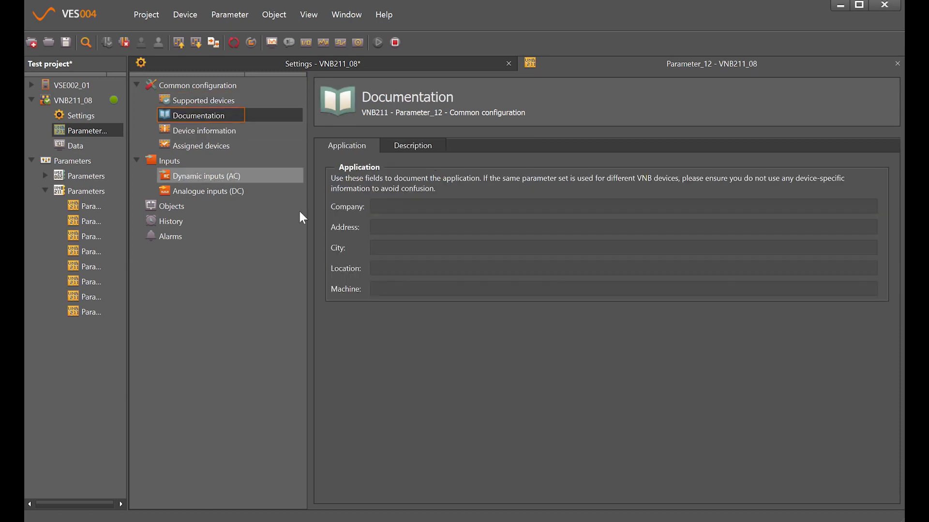
{"action": "left_click", "coordinate": [428, 208]}
{"action": "type", "text": "ifm electronic"}
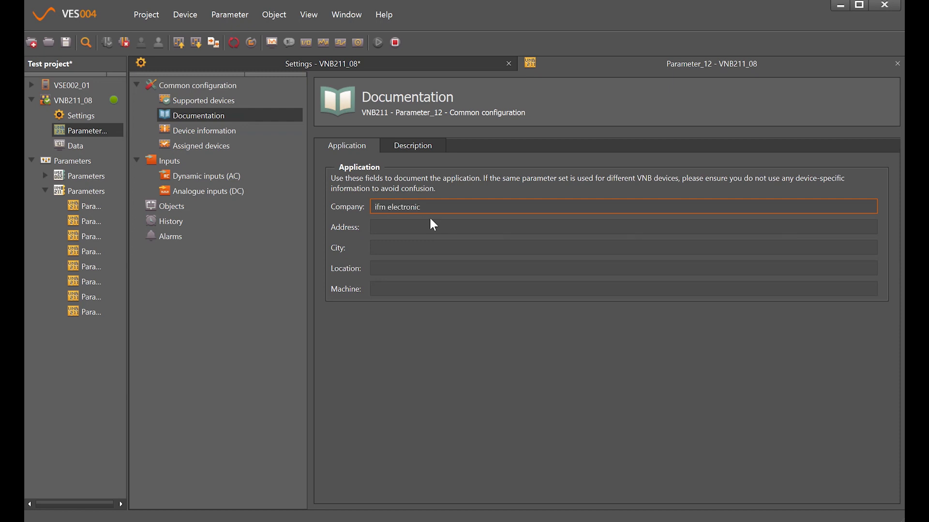
{"action": "left_click", "coordinate": [413, 146]}
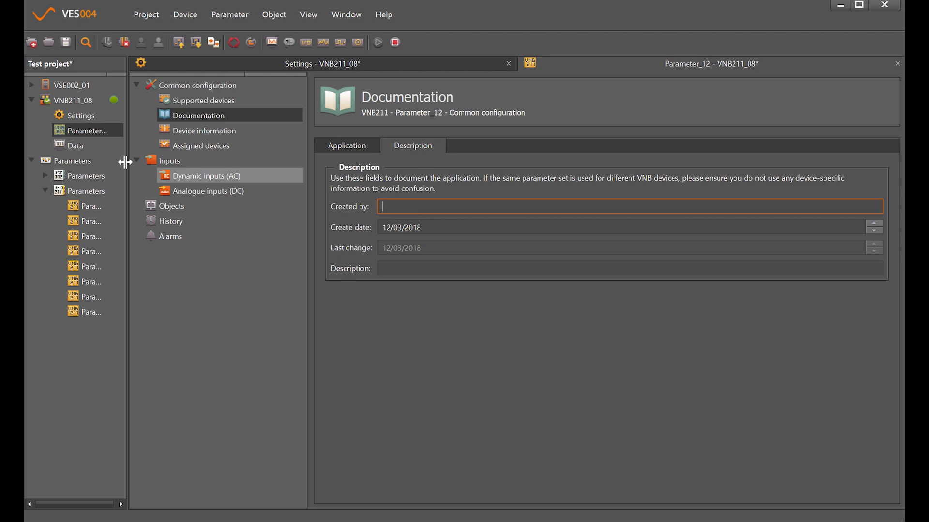
{"action": "left_click", "coordinate": [88, 132]}
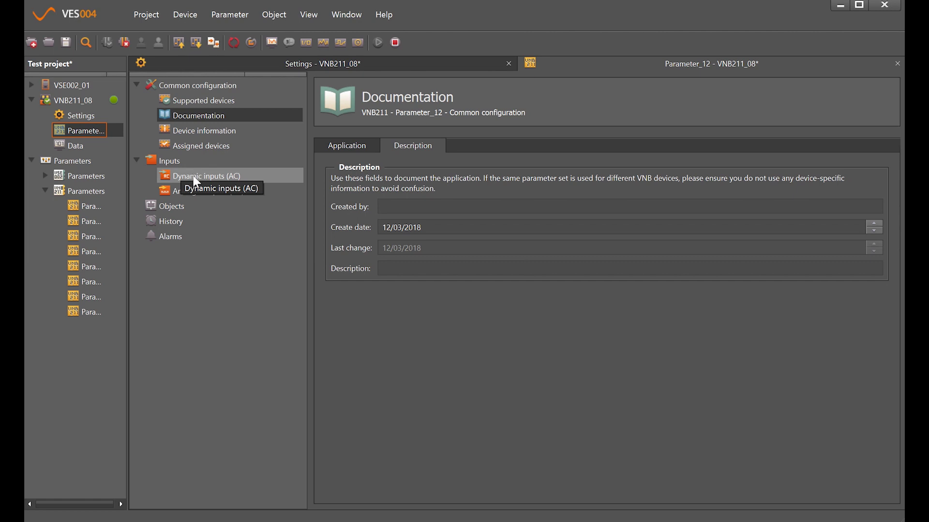
Step: Rename the internal dynamic input to Fan 1, keeping its Highpass 10 Hz filter
{"action": "right_click", "coordinate": [193, 178]}
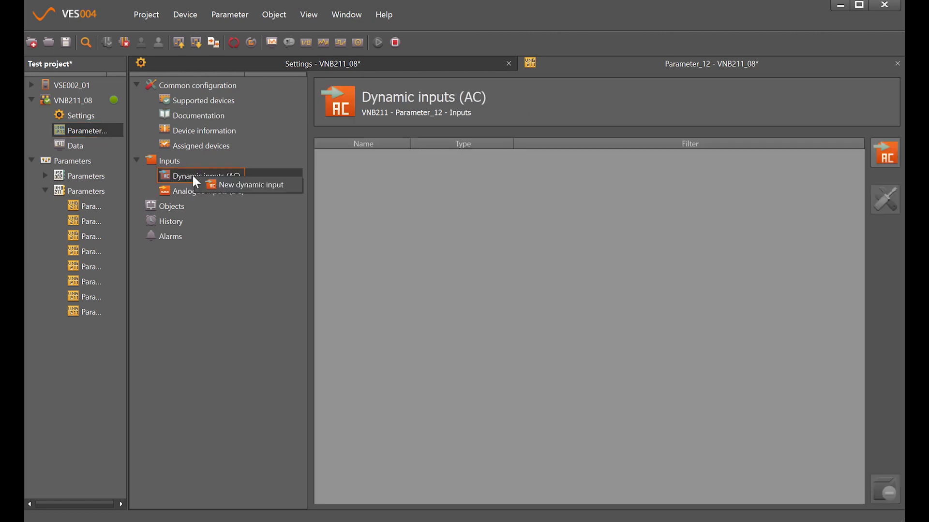
{"action": "left_click", "coordinate": [260, 186]}
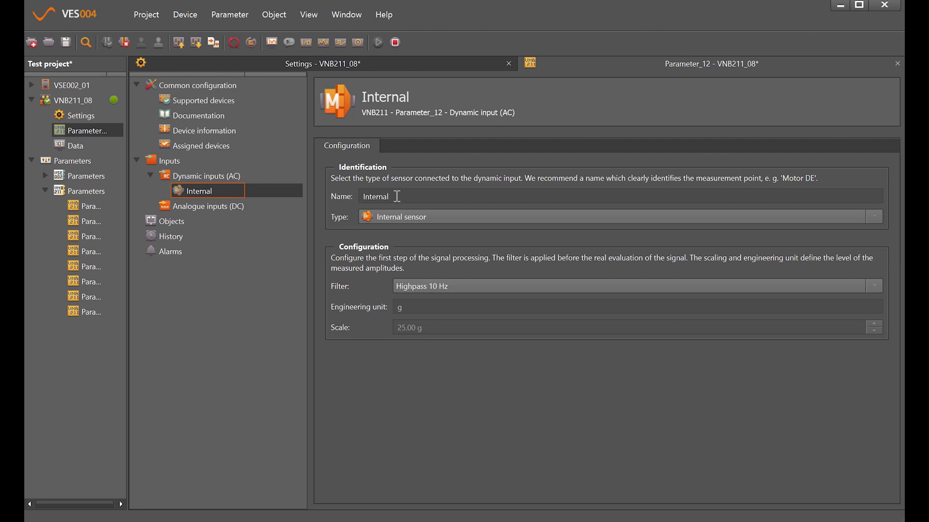
{"action": "left_click", "coordinate": [389, 197]}
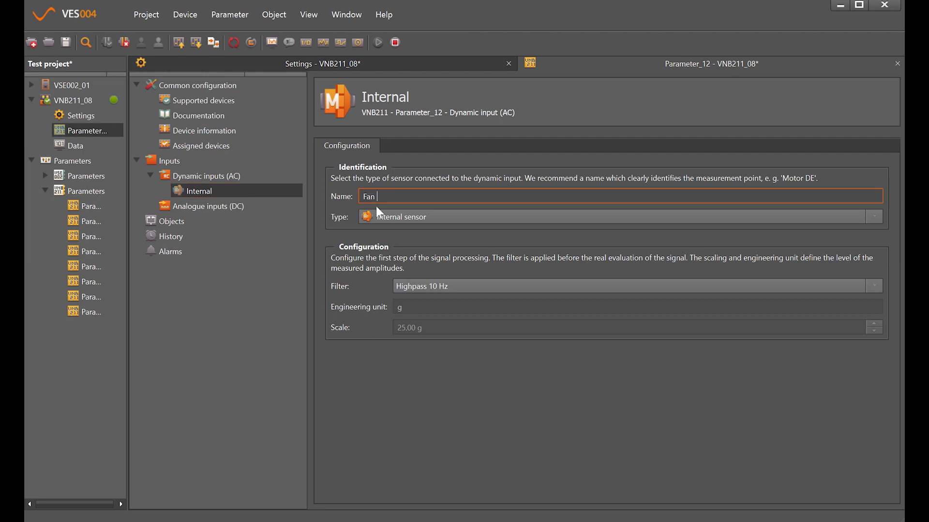
{"action": "left_click", "coordinate": [468, 286]}
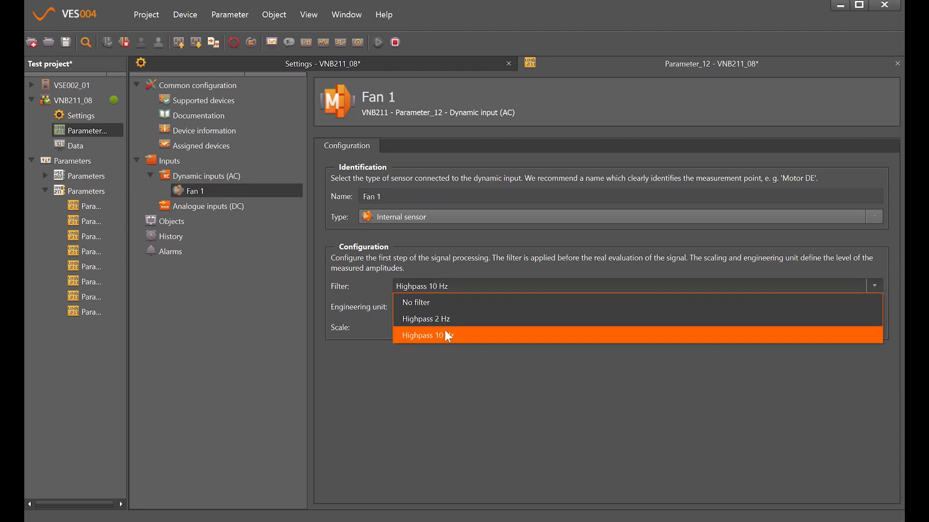
{"action": "left_click", "coordinate": [446, 341]}
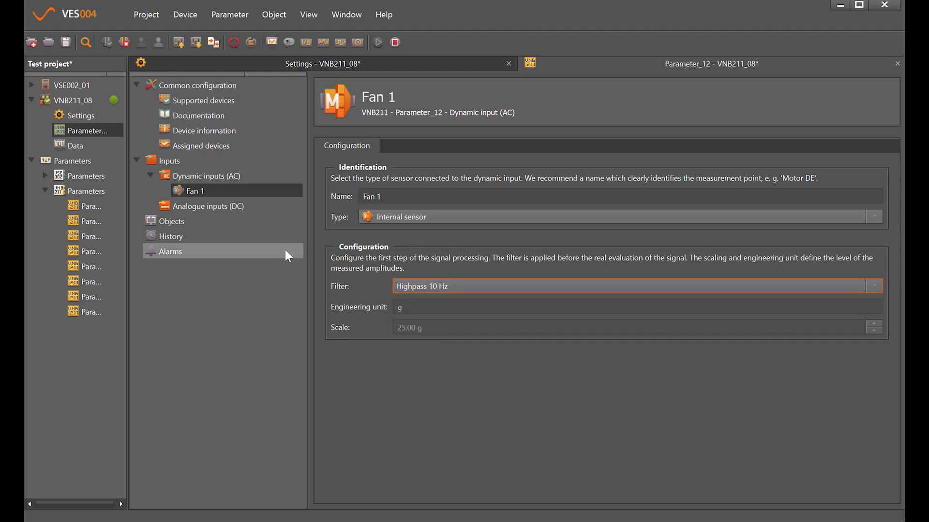
Step: Add a second dynamic AC input and name it Fan 2
{"action": "left_click", "coordinate": [200, 178]}
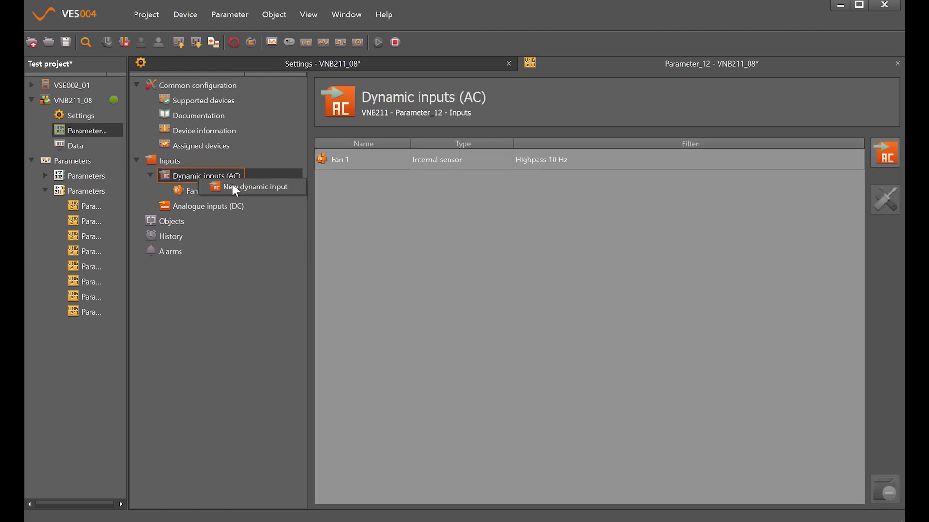
{"action": "key", "text": "Insert"}
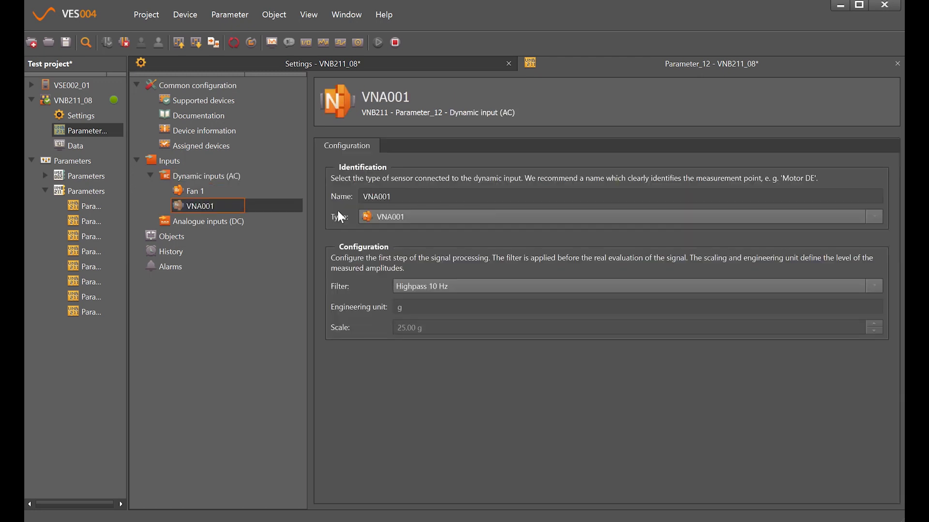
{"action": "left_click_drag", "start_coordinate": [404, 201], "coordinate": [357, 196]}
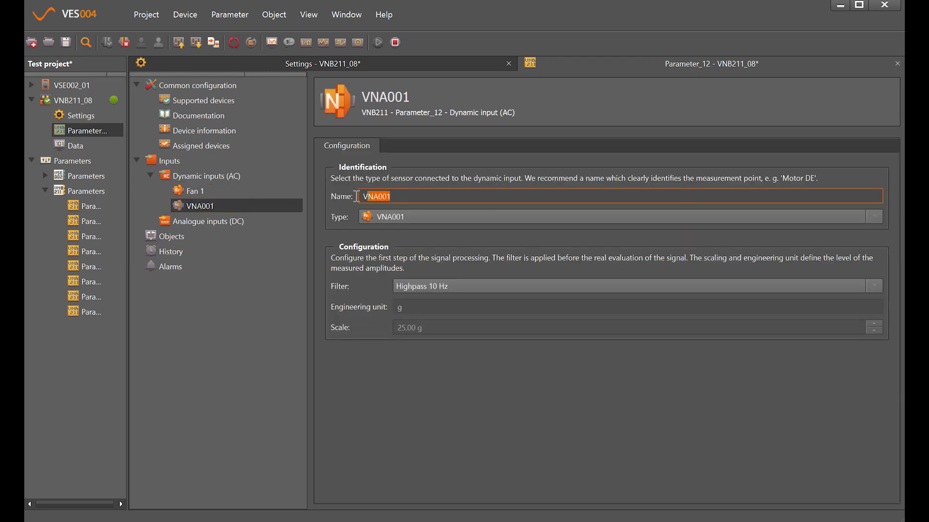
{"action": "type", "text": "Fan 2"}
{"action": "left_click", "coordinate": [219, 343]}
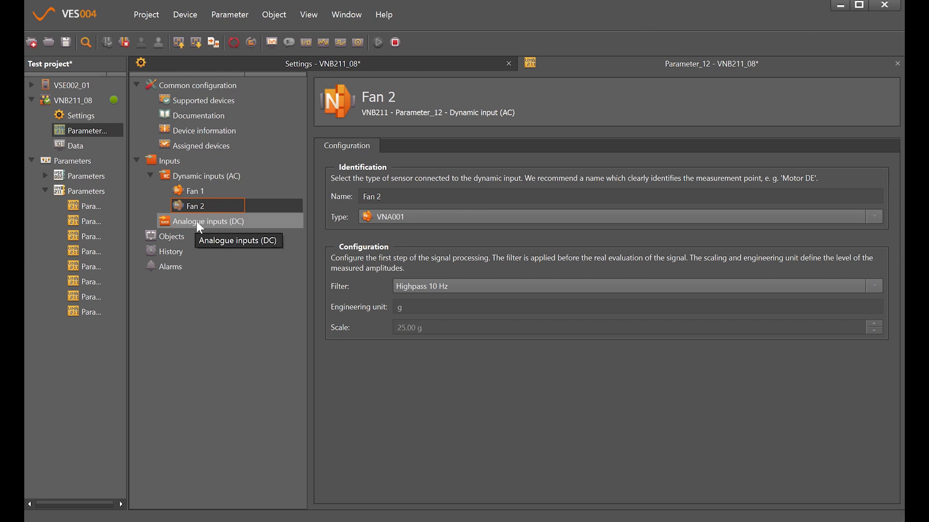
Step: Show the list of new object types available for Parameter_12's Objects
{"action": "right_click", "coordinate": [175, 238]}
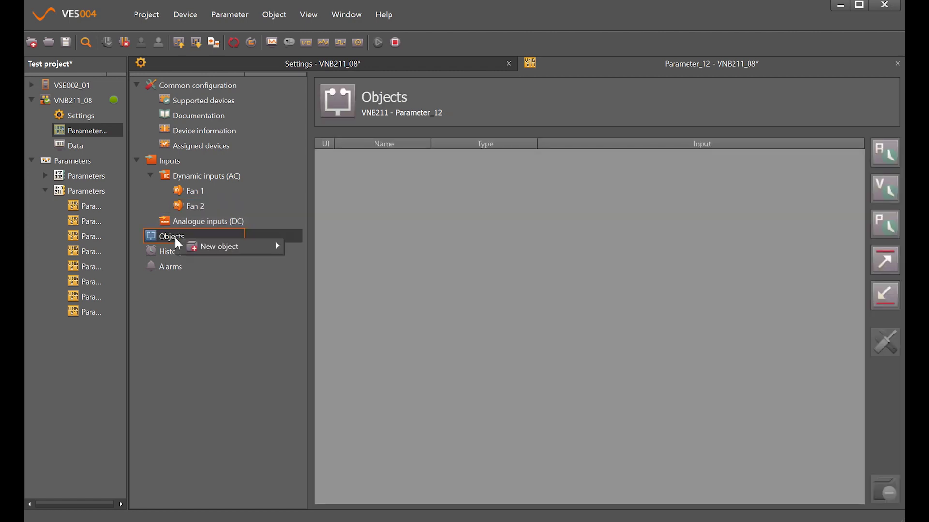
{"action": "mouse_move", "coordinate": [264, 246]}
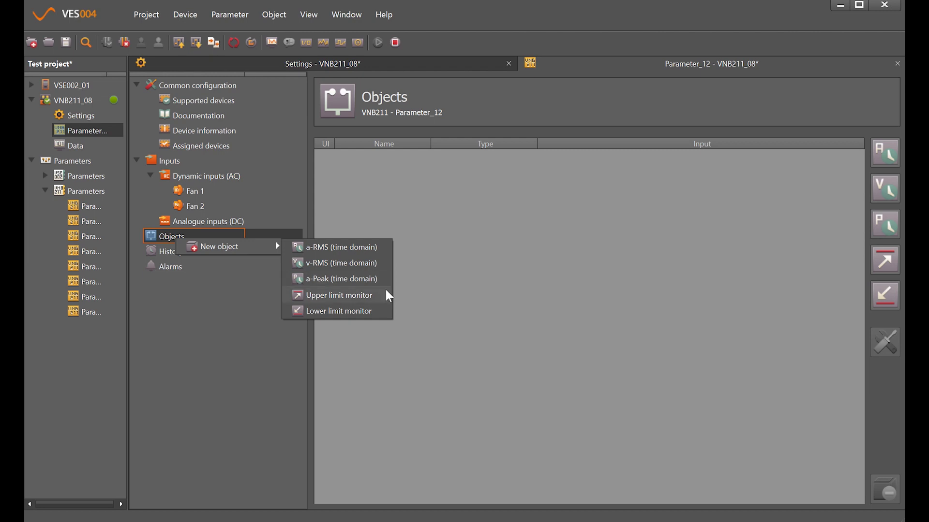
Step: Create a v-RMS time-domain object named Fan1_v_RMS_Time_U1 and review its Processing settings
{"action": "left_click", "coordinate": [348, 266]}
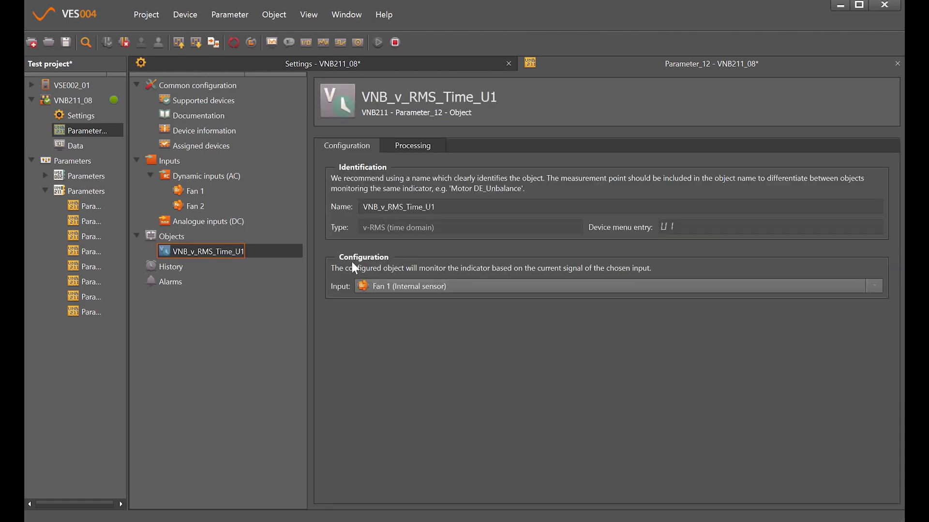
{"action": "left_click_drag", "start_coordinate": [376, 210], "coordinate": [357, 208]}
{"action": "key", "text": "BackSpace"}
{"action": "key", "text": "Delete"}
{"action": "type", "text": "Fan1"}
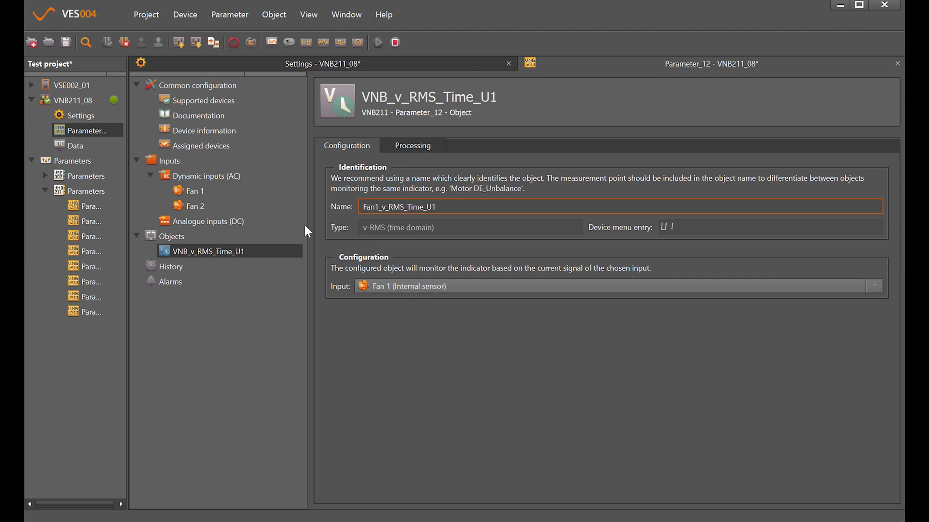
{"action": "left_click", "coordinate": [413, 146]}
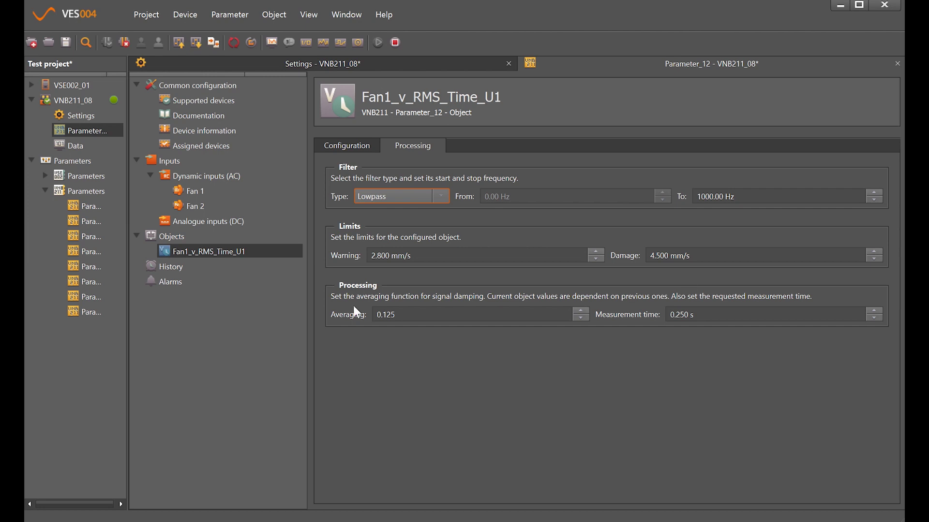
Step: Add an a-Peak time-domain object named Fan 1_a_Peak_Time_U2
{"action": "right_click", "coordinate": [192, 237]}
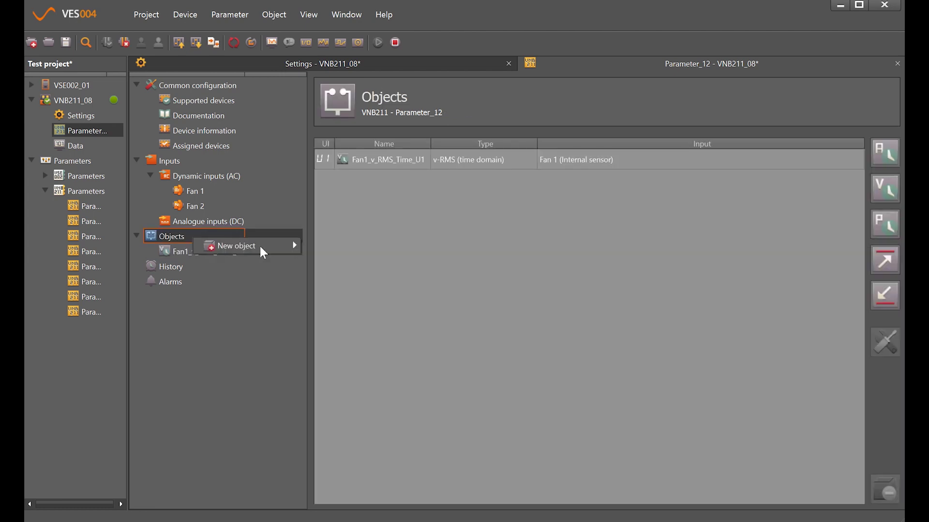
{"action": "mouse_move", "coordinate": [259, 245]}
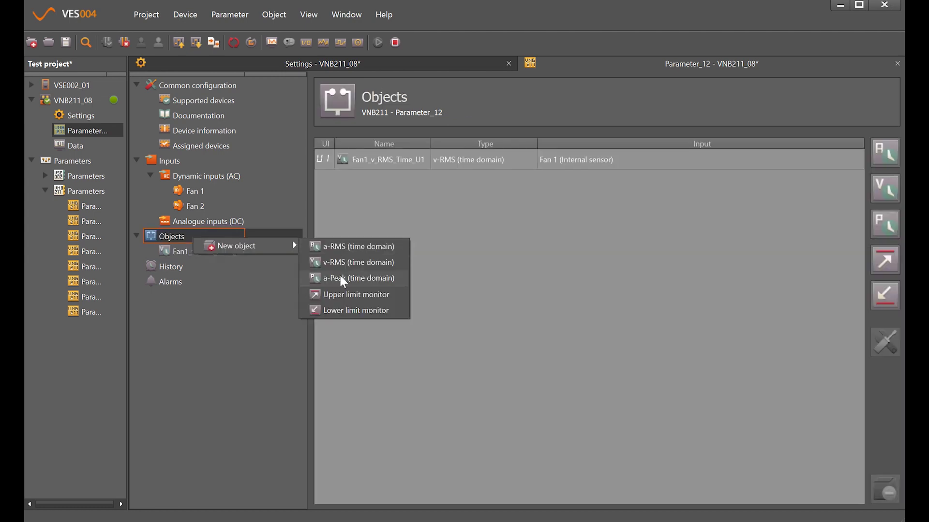
{"action": "left_click", "coordinate": [341, 278]}
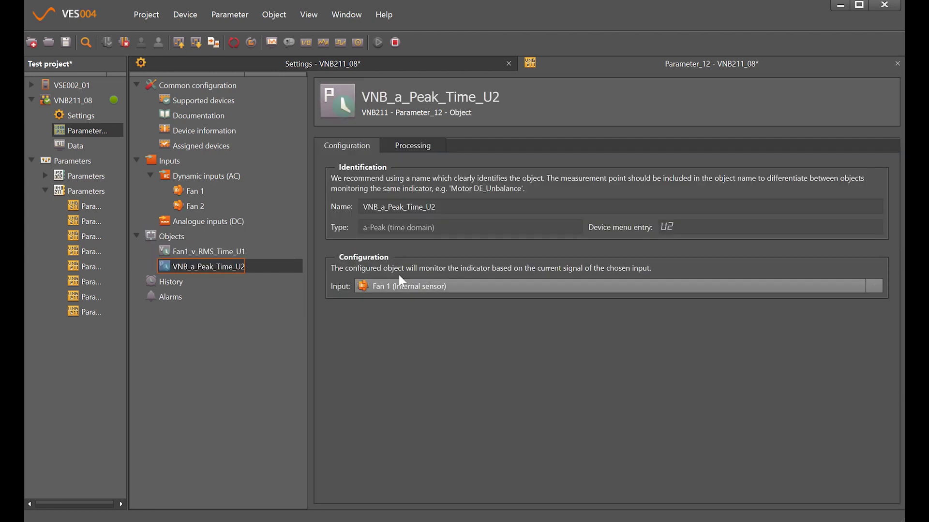
{"action": "double_click", "coordinate": [377, 207]}
{"action": "type", "text": "Fan 1"}
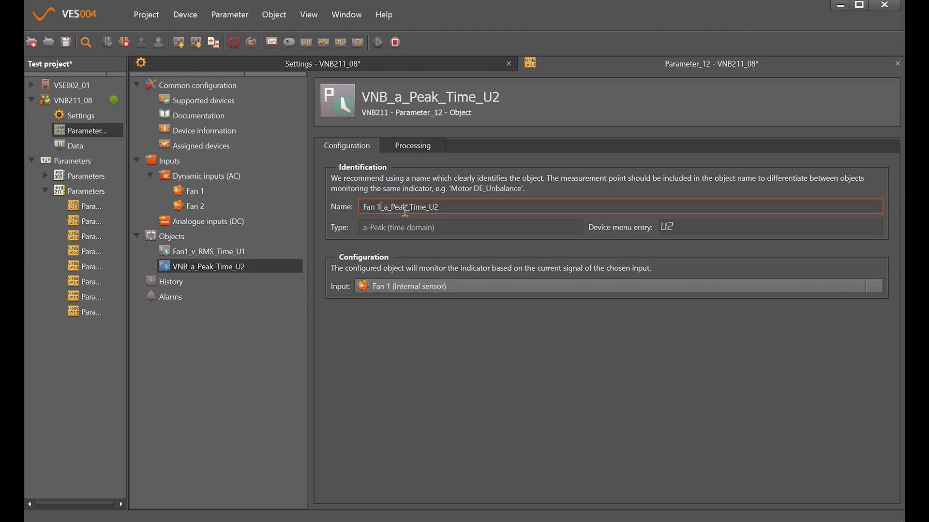
{"action": "left_click", "coordinate": [410, 143]}
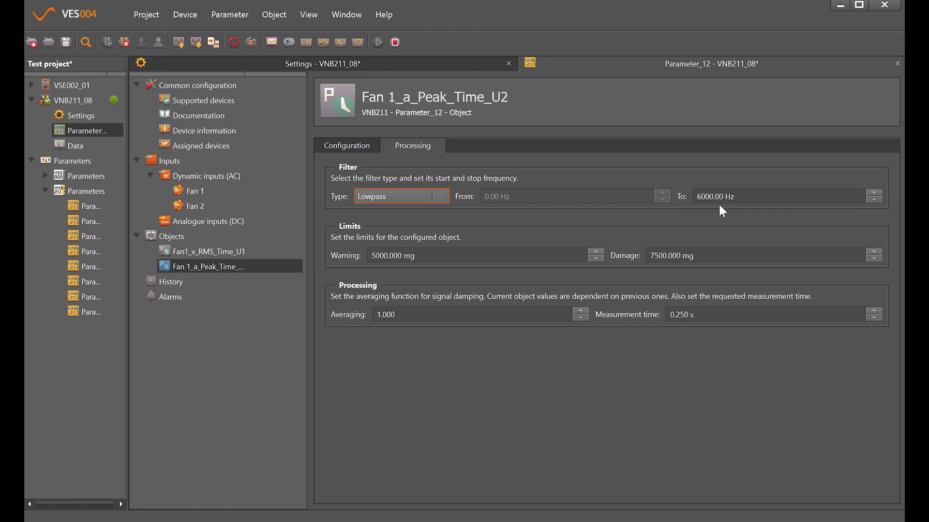
Step: Try a Highpass filter, then keep Lowpass 0–6000 Hz with 5000 mg warning and 7500 mg damage
{"action": "left_click", "coordinate": [440, 196]}
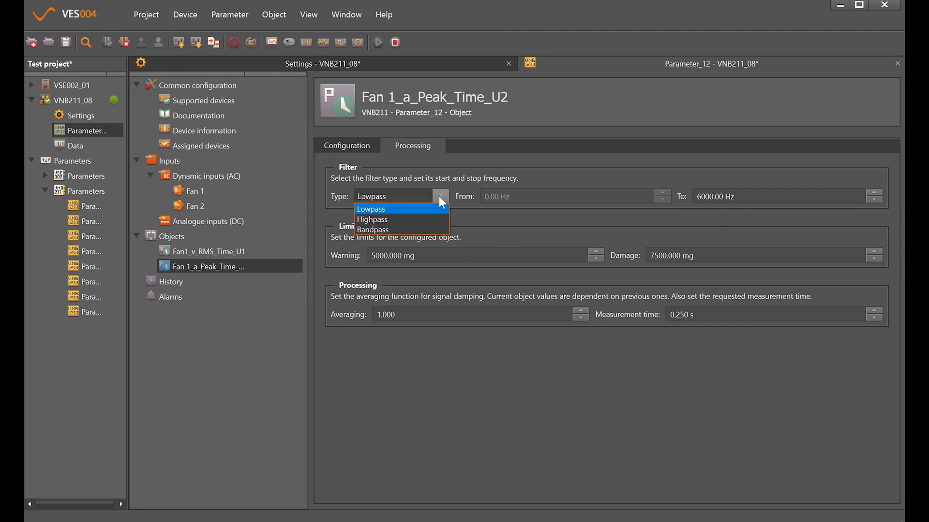
{"action": "left_click", "coordinate": [400, 221]}
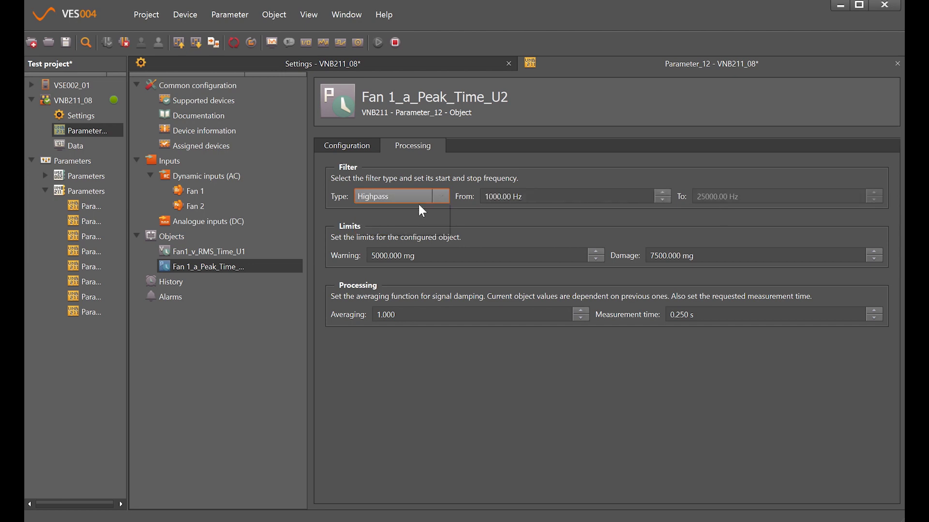
{"action": "scroll", "coordinate": [417, 202], "scroll_direction": "down", "scroll_amount": 1}
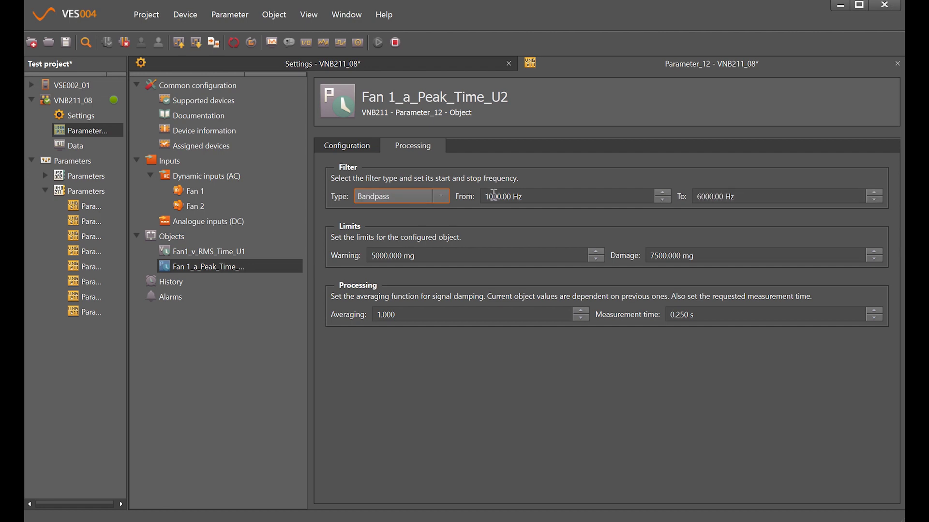
{"action": "left_click", "coordinate": [441, 196]}
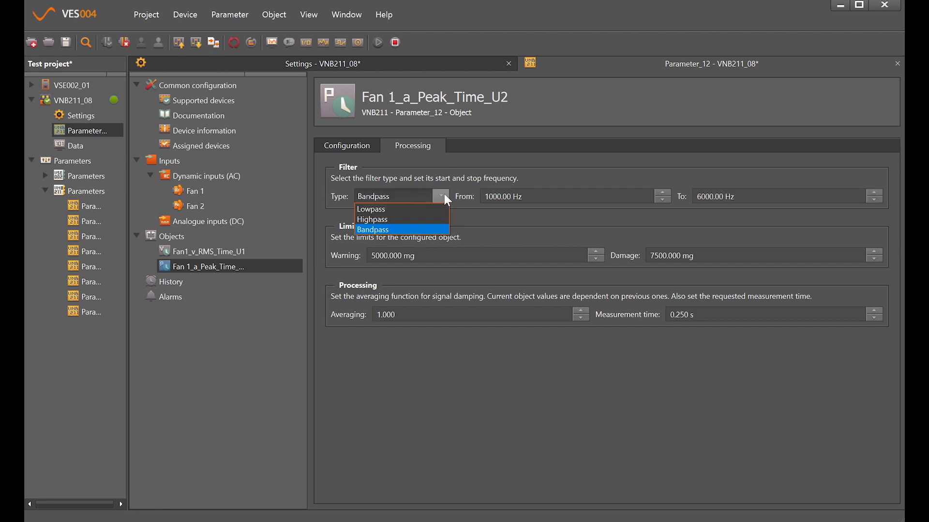
{"action": "left_click", "coordinate": [394, 212]}
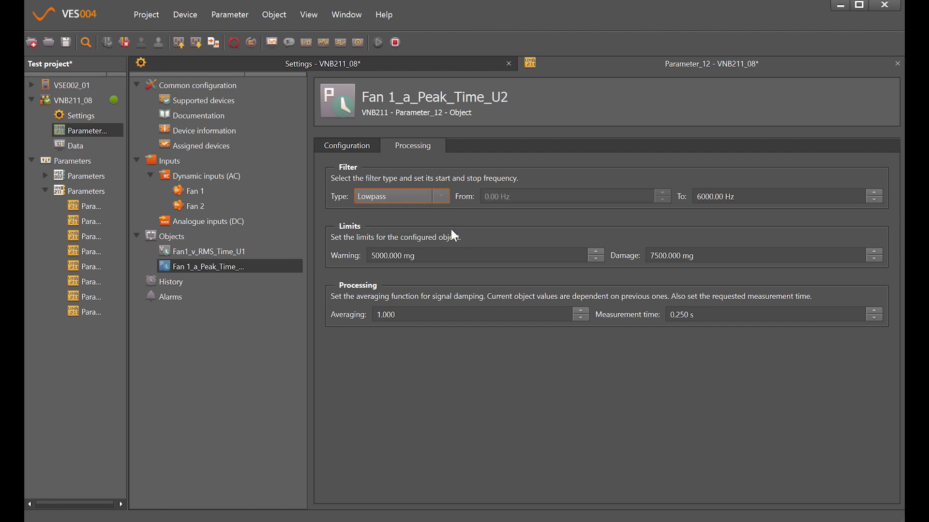
{"action": "left_click", "coordinate": [372, 257]}
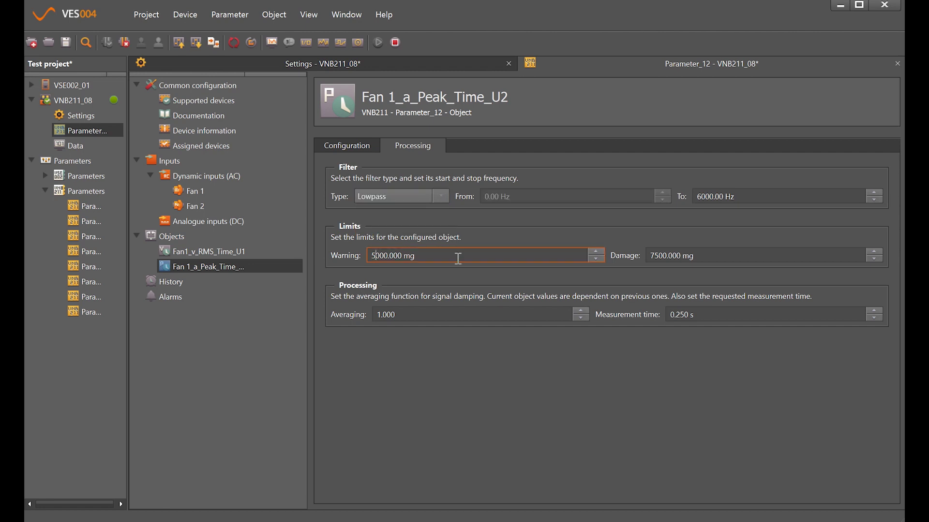
{"action": "left_click_drag", "start_coordinate": [658, 256], "coordinate": [639, 257]}
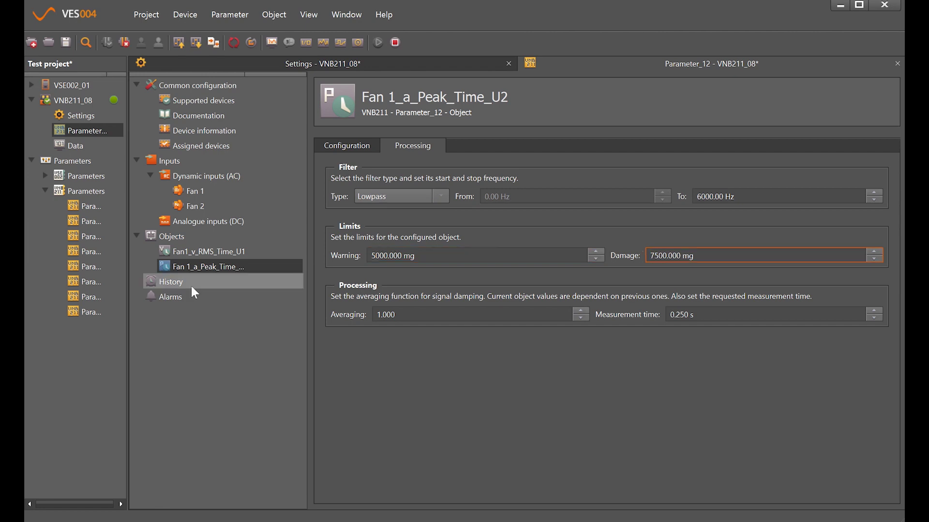
Step: Add a v-RMS time-domain object named Fan 2_v_RMS_Time_EU1
{"action": "right_click", "coordinate": [173, 237]}
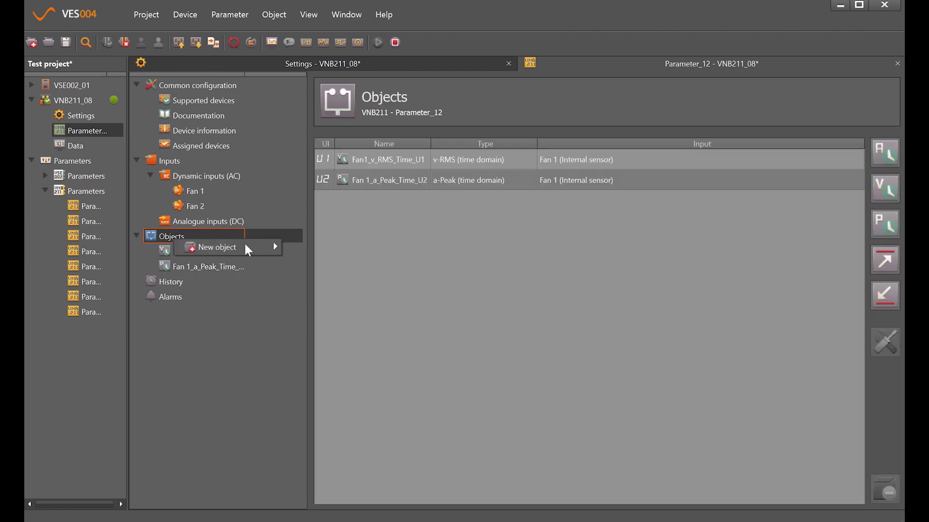
{"action": "mouse_move", "coordinate": [246, 249]}
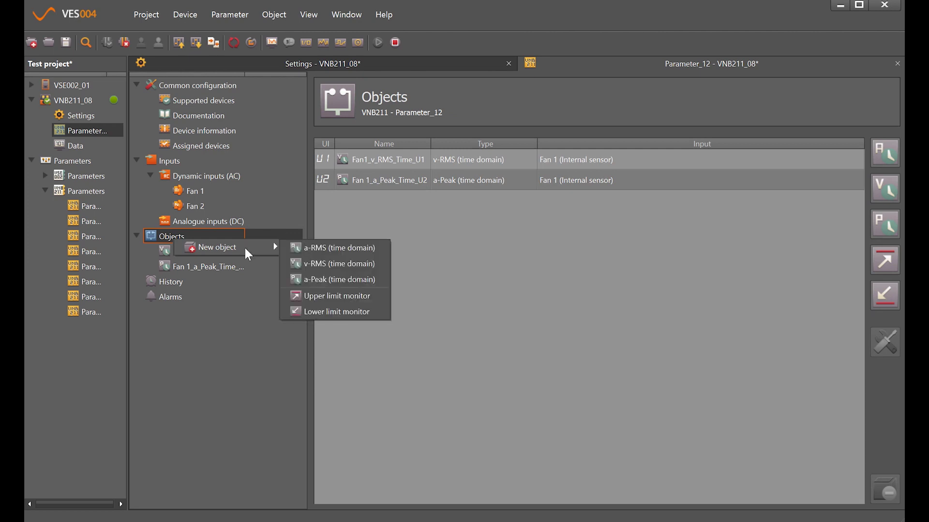
{"action": "left_click", "coordinate": [355, 263]}
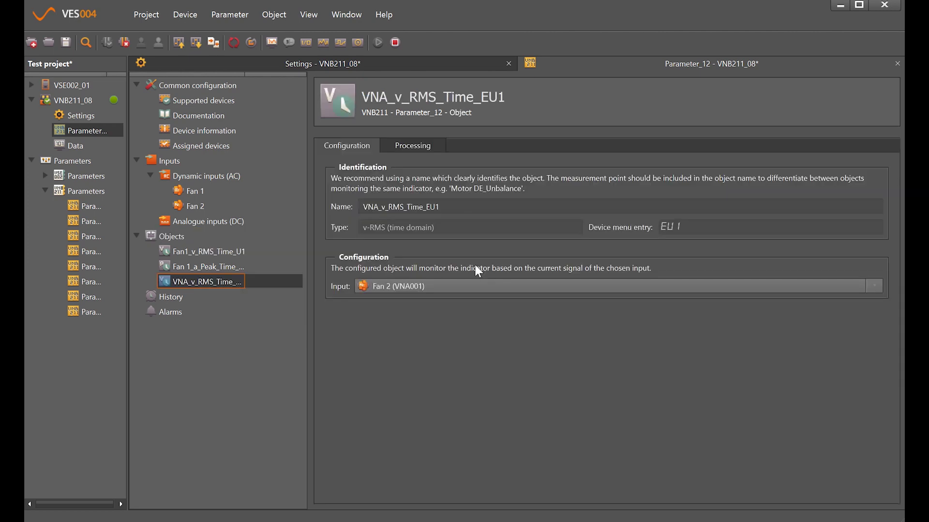
{"action": "double_click", "coordinate": [372, 213]}
{"action": "type", "text": "Fa"}
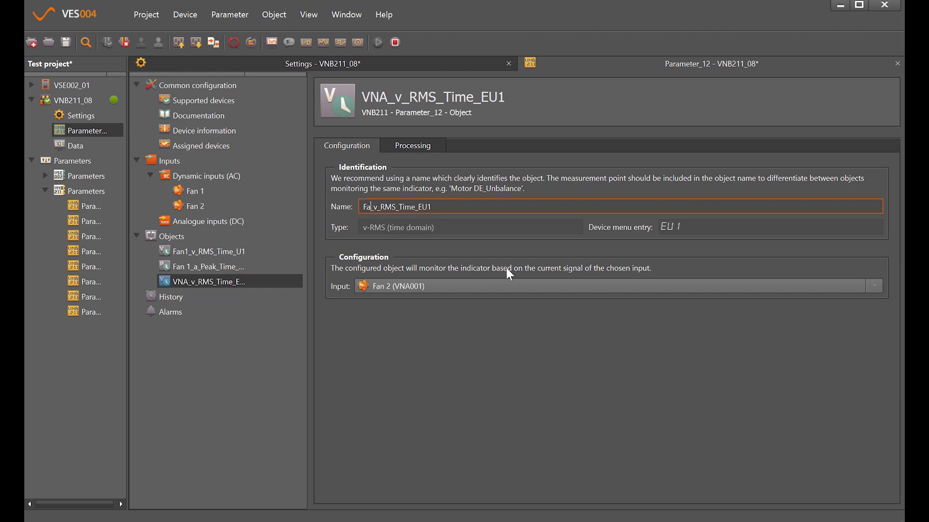
{"action": "type", "text": "n 2"}
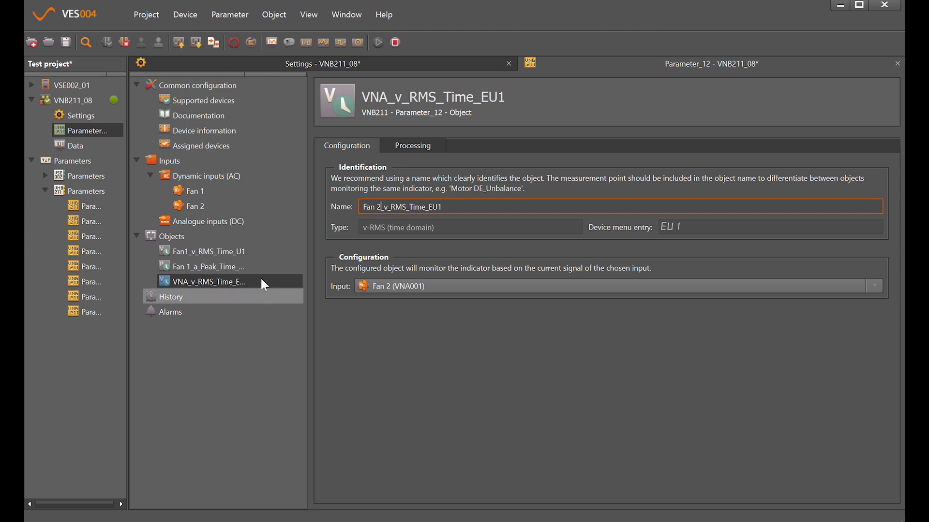
Step: Add an a-Peak time-domain object named Fan 2_a_Peak_Time_EU2
{"action": "right_click", "coordinate": [179, 236]}
{"action": "mouse_move", "coordinate": [256, 242]}
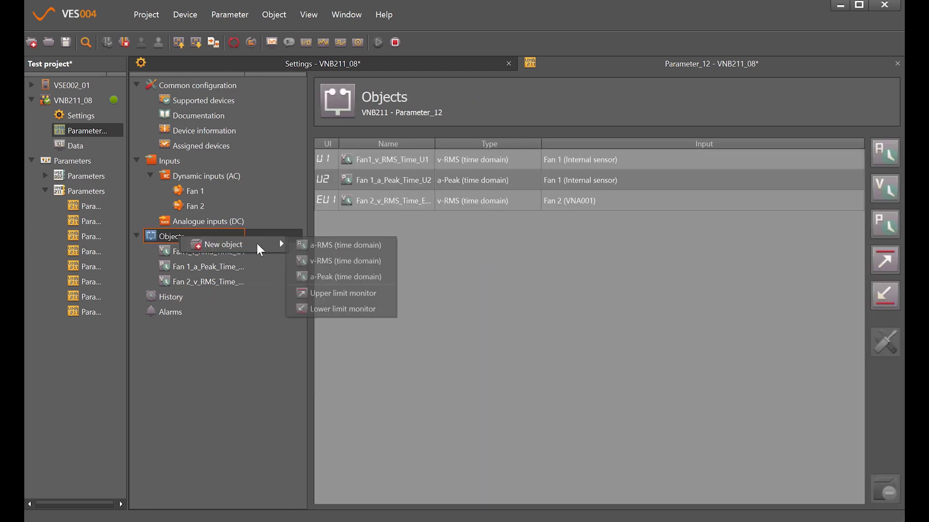
{"action": "left_click", "coordinate": [337, 275]}
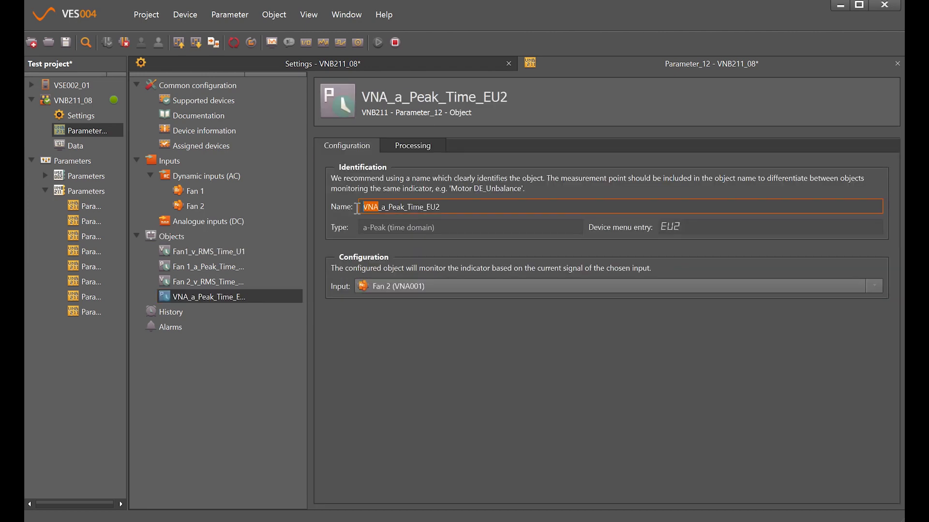
{"action": "type", "text": "Fan 2"}
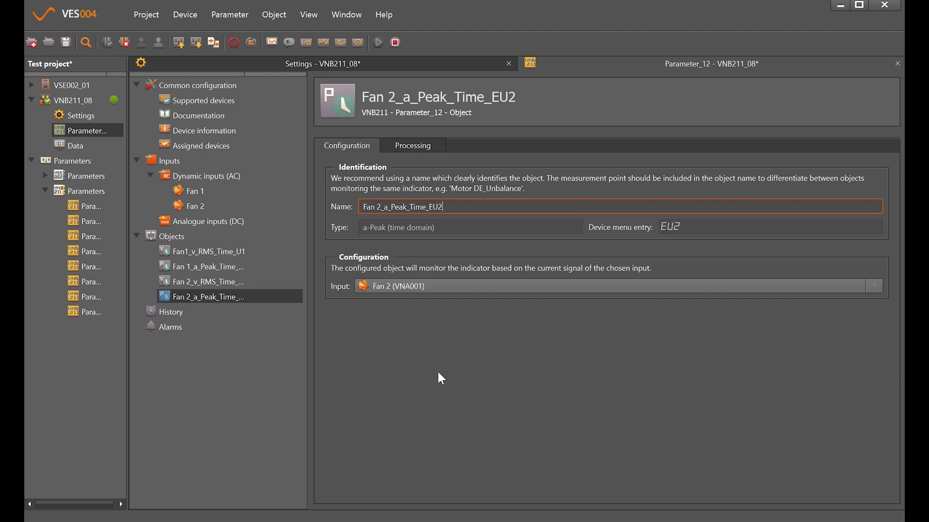
Step: Set the History interval to 2 minutes for all four objects, giving 119 days of recording time
{"action": "left_click", "coordinate": [183, 316]}
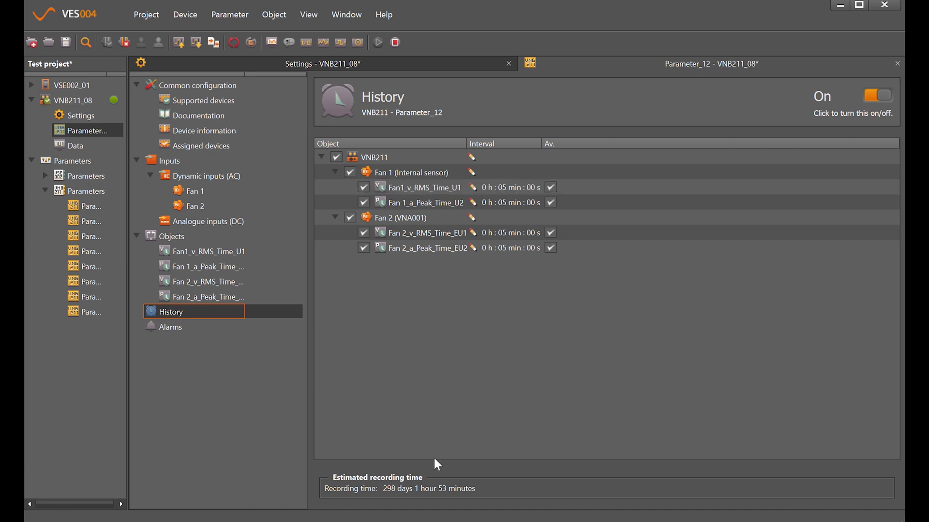
{"action": "double_click", "coordinate": [507, 187]}
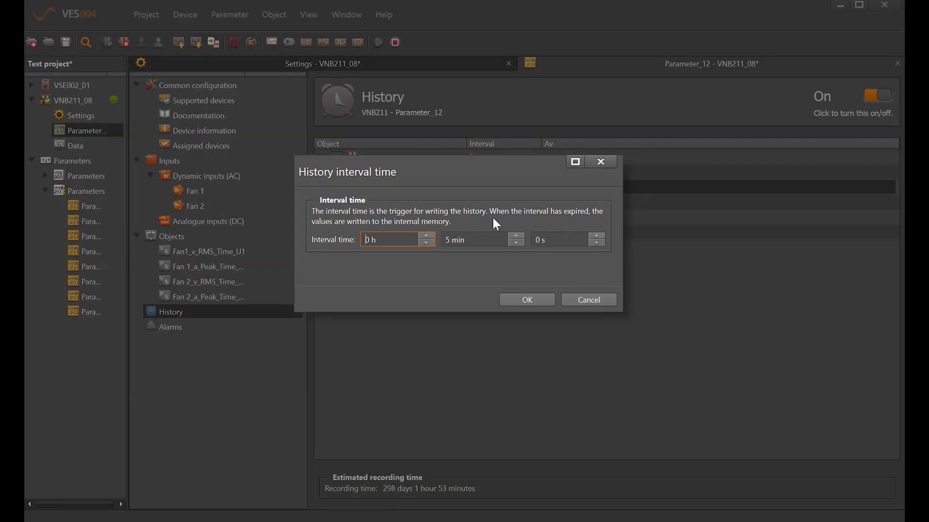
{"action": "left_click", "coordinate": [443, 240]}
{"action": "left_click", "coordinate": [547, 295]}
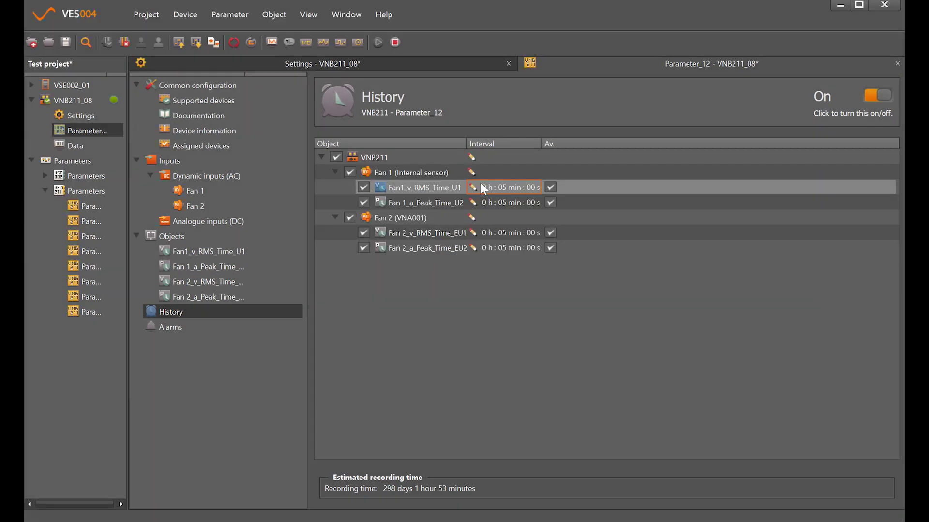
{"action": "double_click", "coordinate": [474, 155]}
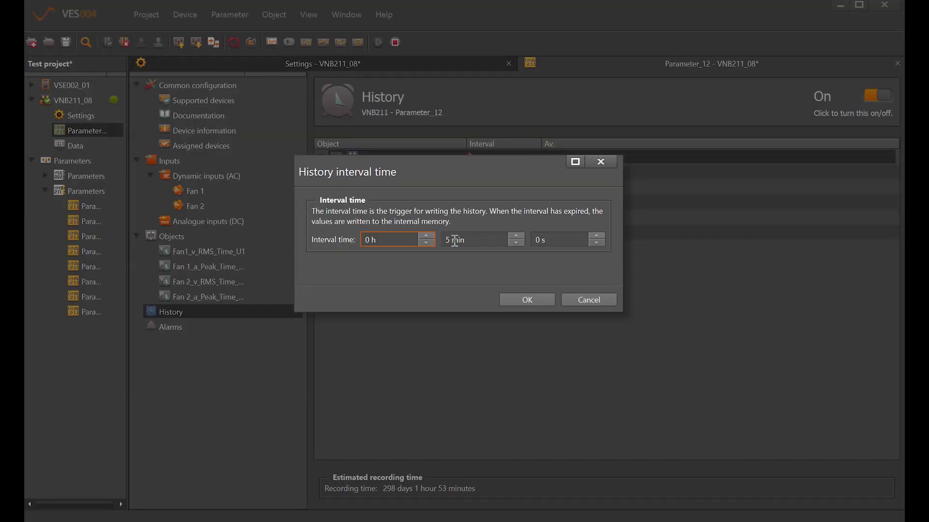
{"action": "left_click", "coordinate": [441, 240]}
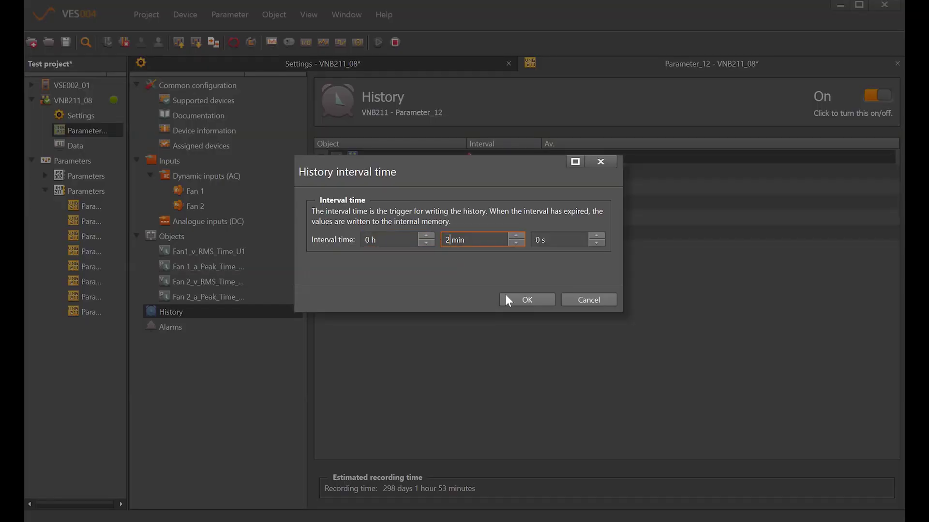
{"action": "left_click", "coordinate": [526, 300]}
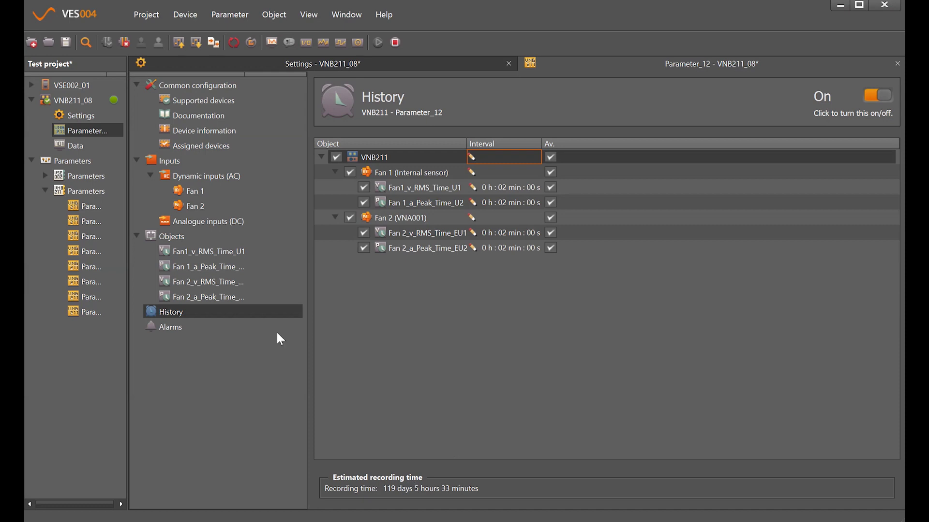
Step: Add the OUT1_Warning alarm on OUT 1 and the OUT2_Damage alarm on OUT 2
{"action": "right_click", "coordinate": [178, 327]}
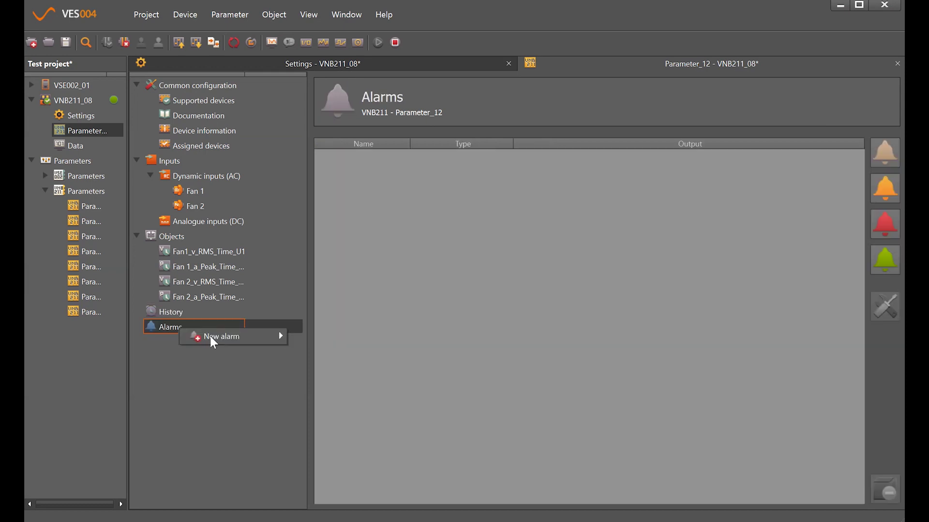
{"action": "mouse_move", "coordinate": [211, 337]}
{"action": "left_click", "coordinate": [325, 360]}
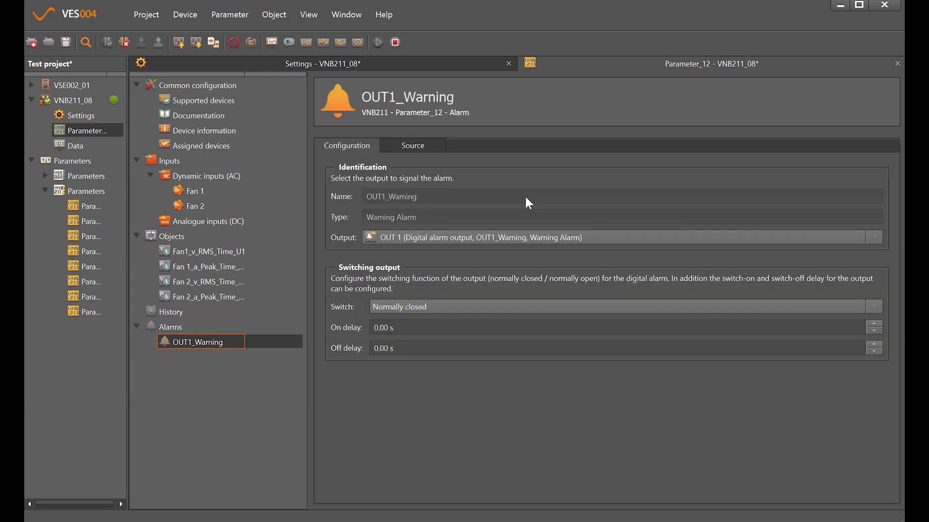
{"action": "left_click", "coordinate": [412, 149]}
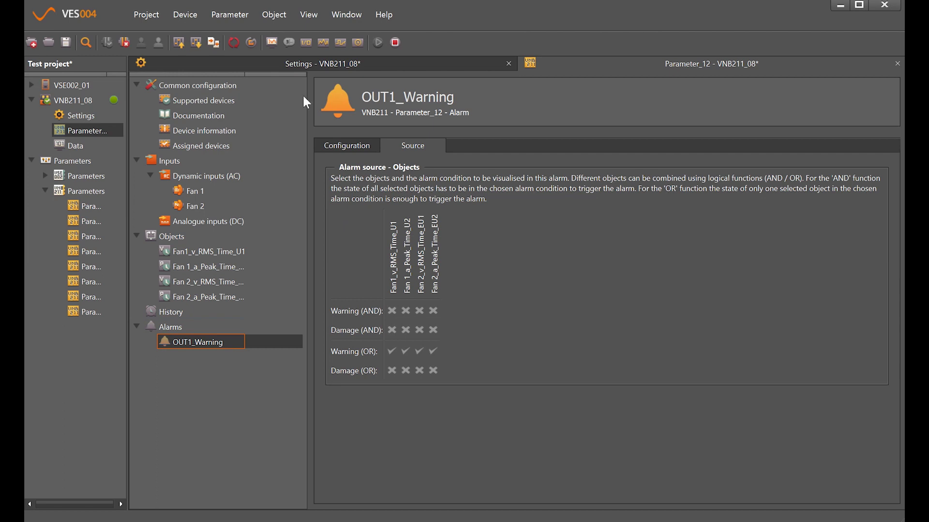
{"action": "right_click", "coordinate": [178, 333]}
{"action": "key", "text": "Escape"}
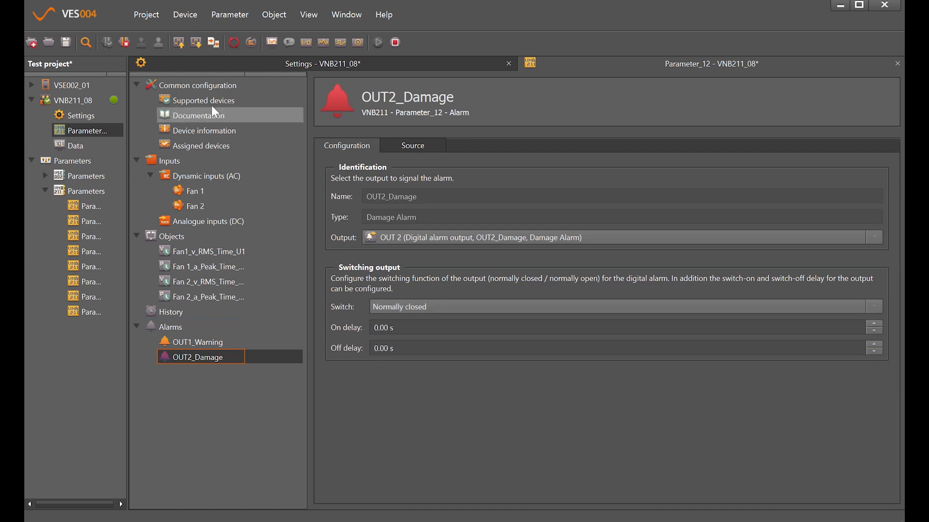
Step: Save and write the parameters to the VNB211, then monitor live values as bars, table and chart
{"action": "left_click", "coordinate": [178, 45]}
{"action": "left_click", "coordinate": [544, 264]}
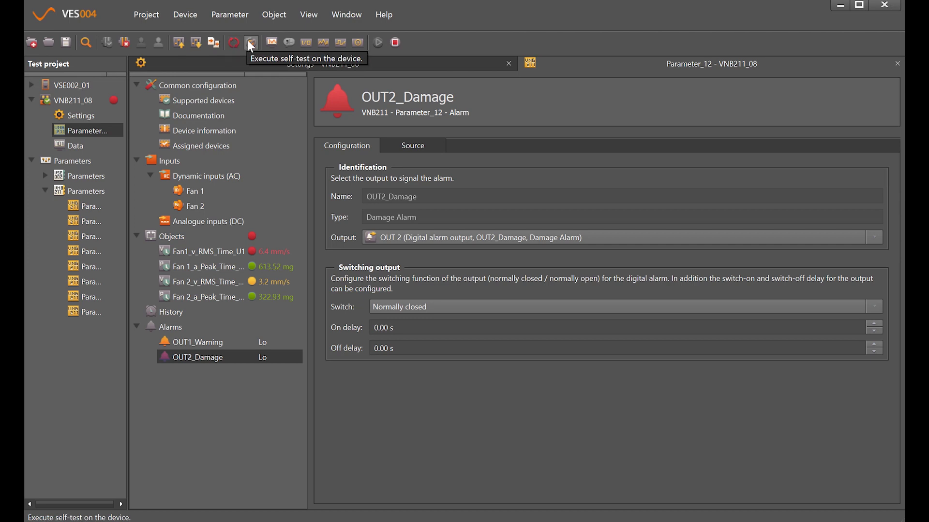
{"action": "left_click", "coordinate": [274, 45]}
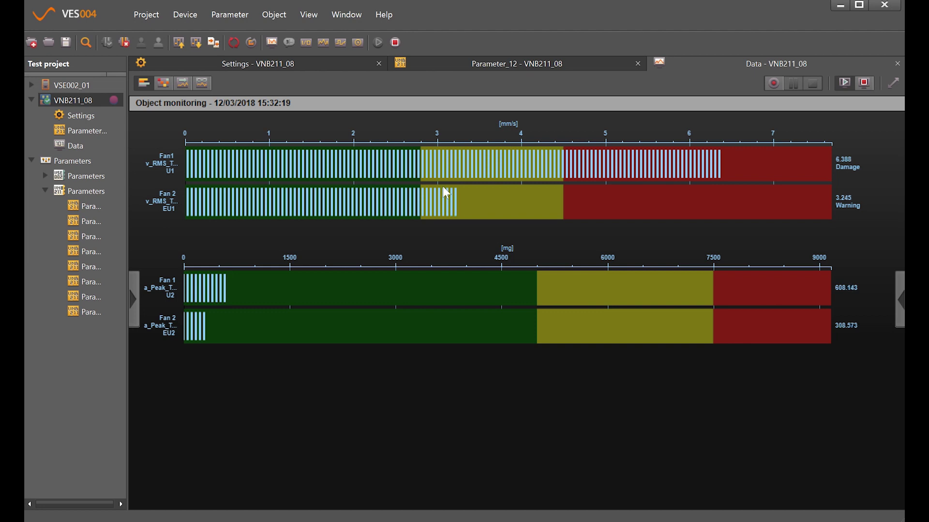
{"action": "left_click", "coordinate": [164, 86]}
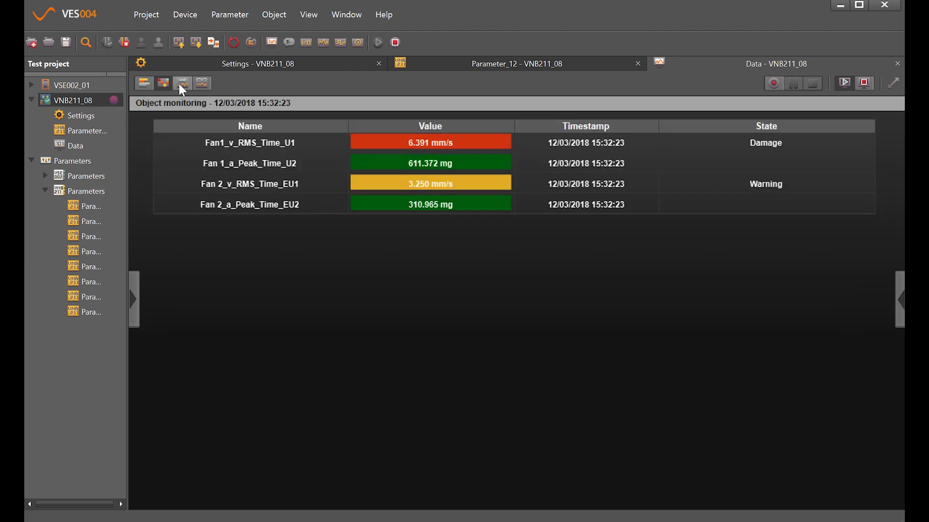
{"action": "left_click", "coordinate": [179, 83]}
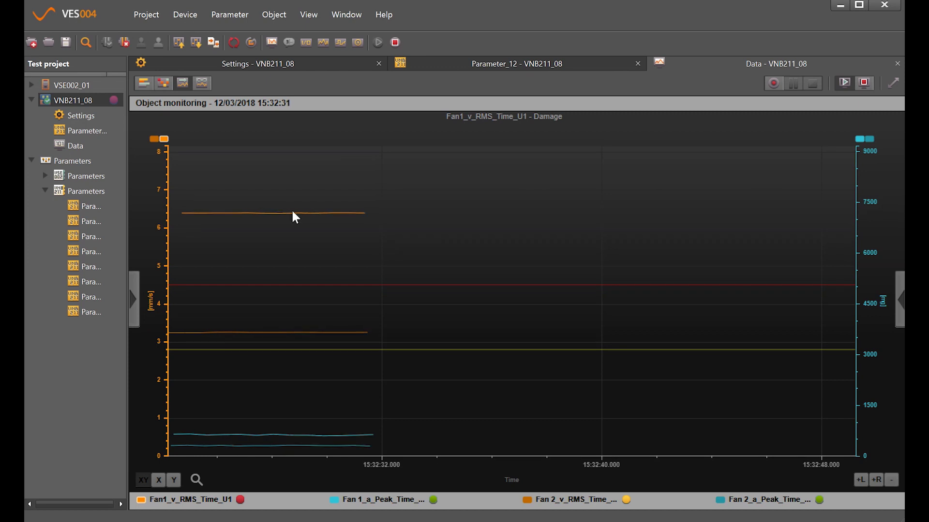
{"action": "left_click", "coordinate": [134, 302]}
{"action": "left_click", "coordinate": [161, 206]}
{"action": "left_click", "coordinate": [161, 206]}
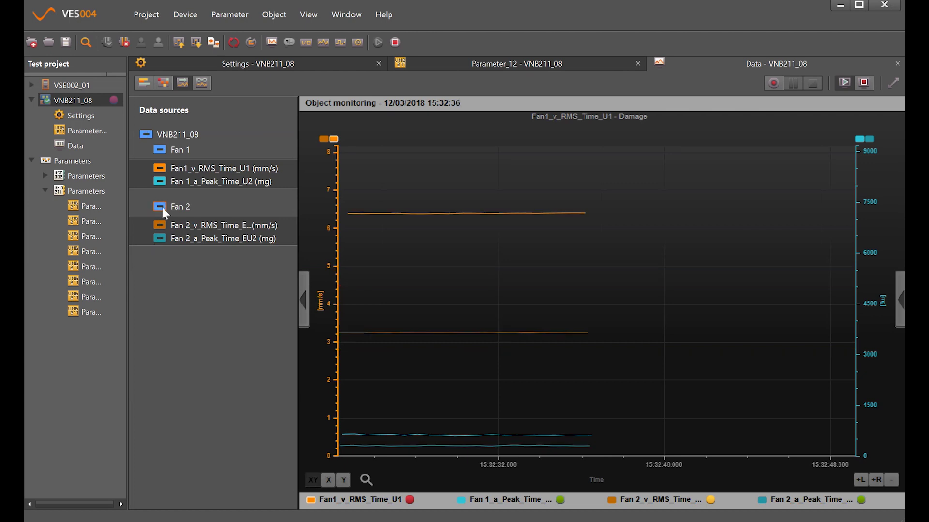
{"action": "left_click", "coordinate": [303, 296]}
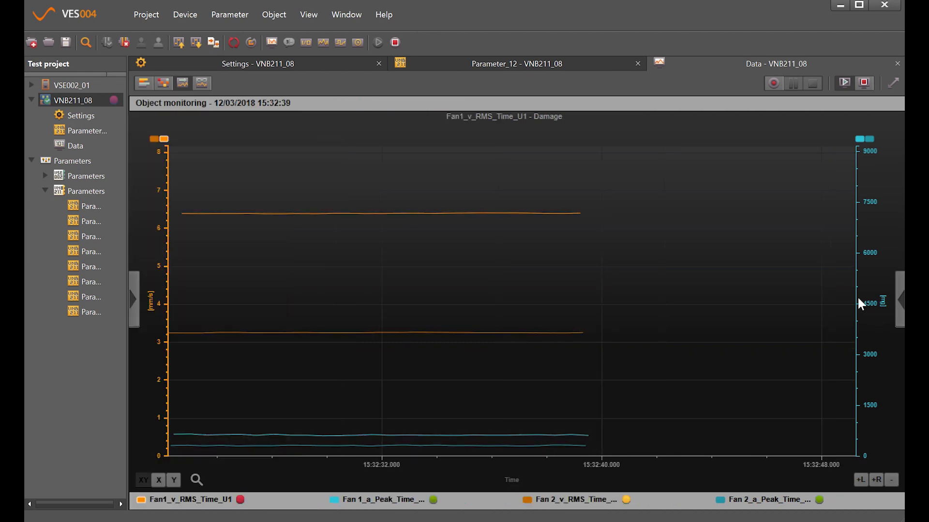
{"action": "left_click", "coordinate": [899, 300]}
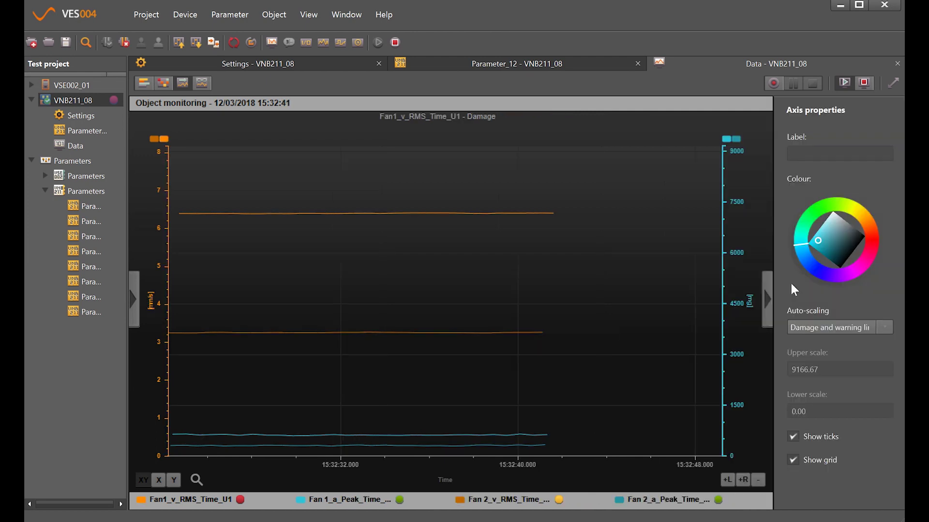
{"action": "left_click", "coordinate": [765, 298]}
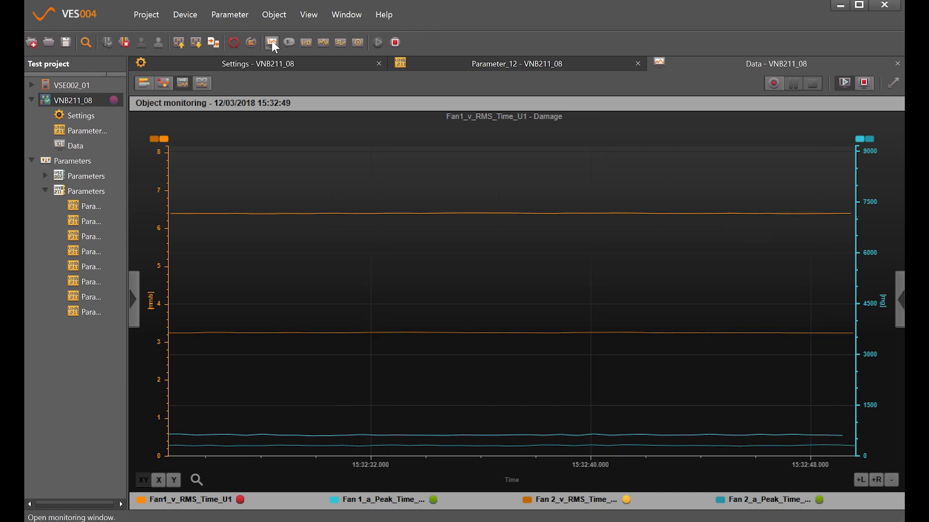
Step: Open the raw-data monitoring view and start streaming the Fan 1 waveform at 50 kSamples/s
{"action": "left_click", "coordinate": [305, 42]}
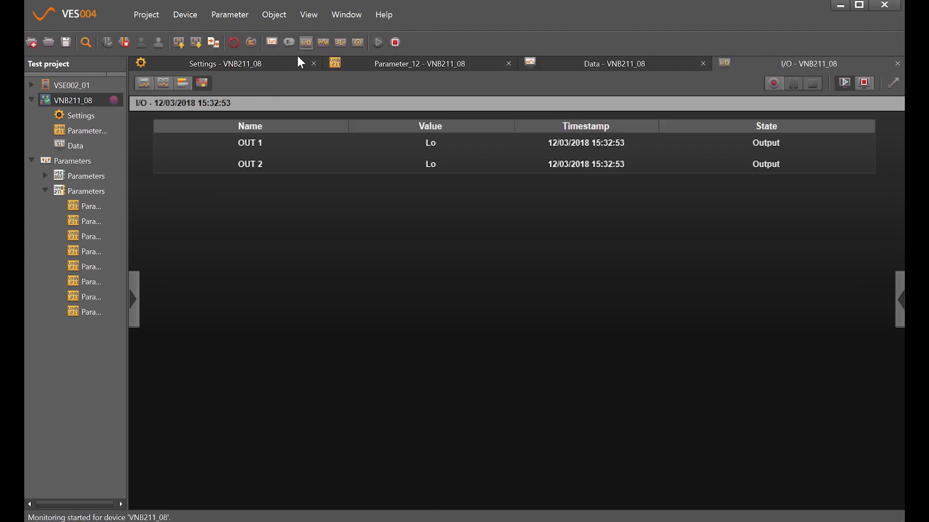
{"action": "left_click", "coordinate": [323, 42]}
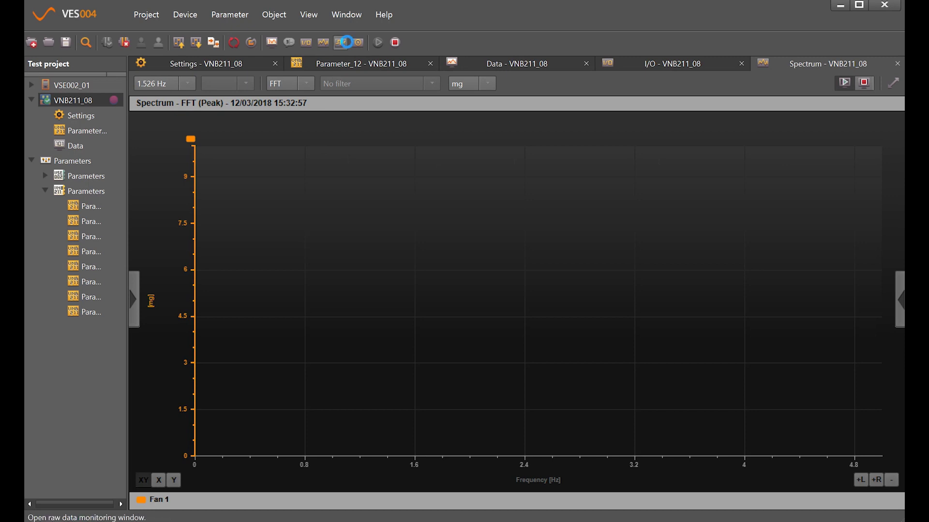
{"action": "left_click", "coordinate": [344, 42]}
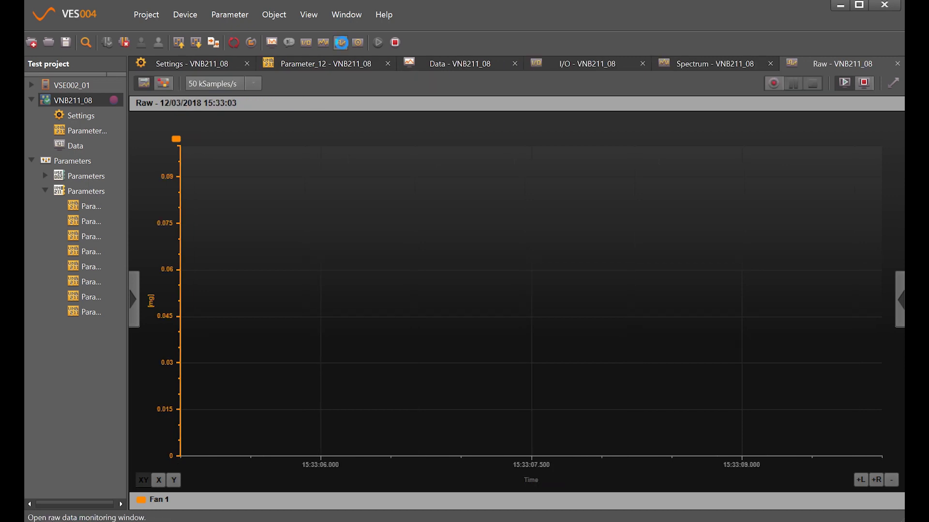
{"action": "left_click", "coordinate": [377, 42]}
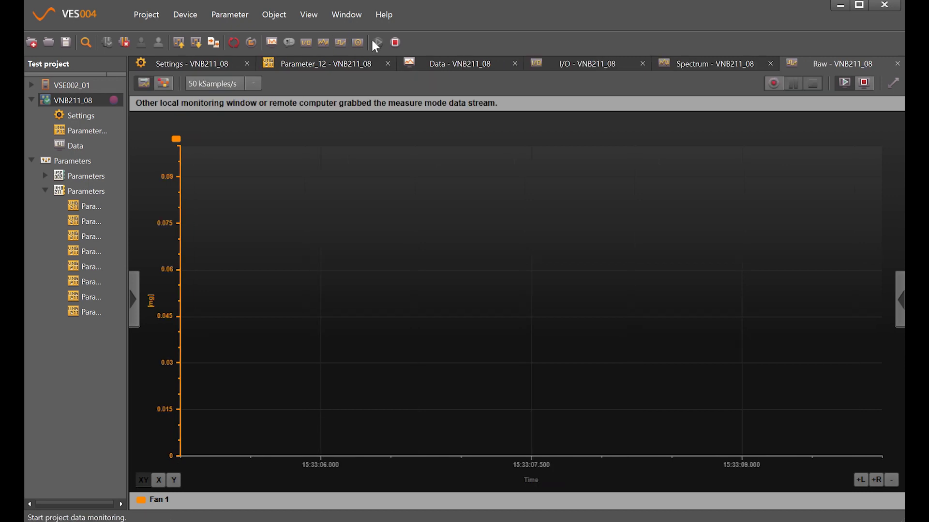
{"action": "left_click", "coordinate": [343, 43]}
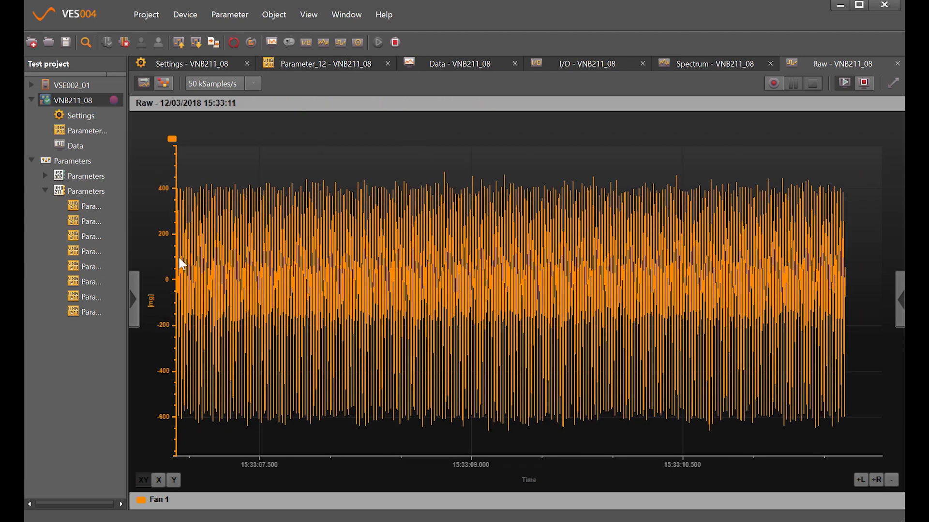
Step: Try the Fan 2 data source, return to Fan 1, and hide the data sources list
{"action": "left_click", "coordinate": [134, 299]}
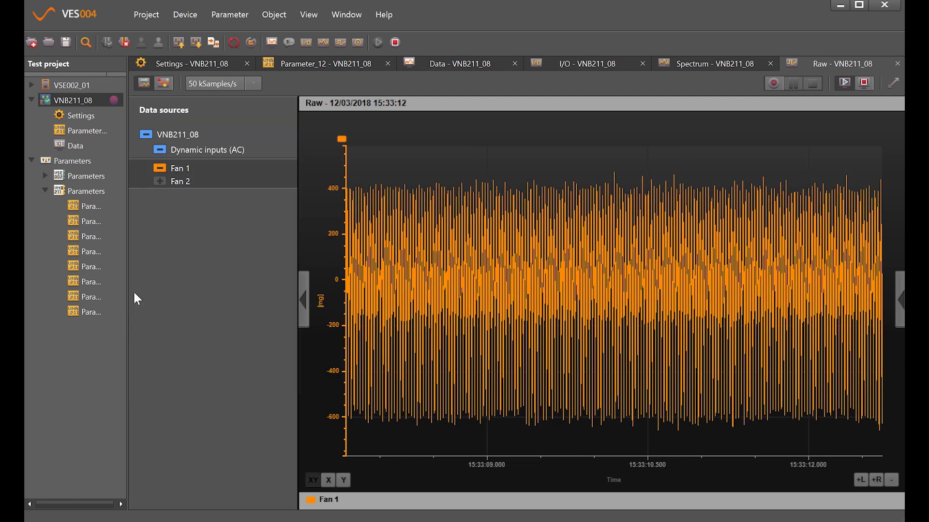
{"action": "left_click", "coordinate": [160, 180]}
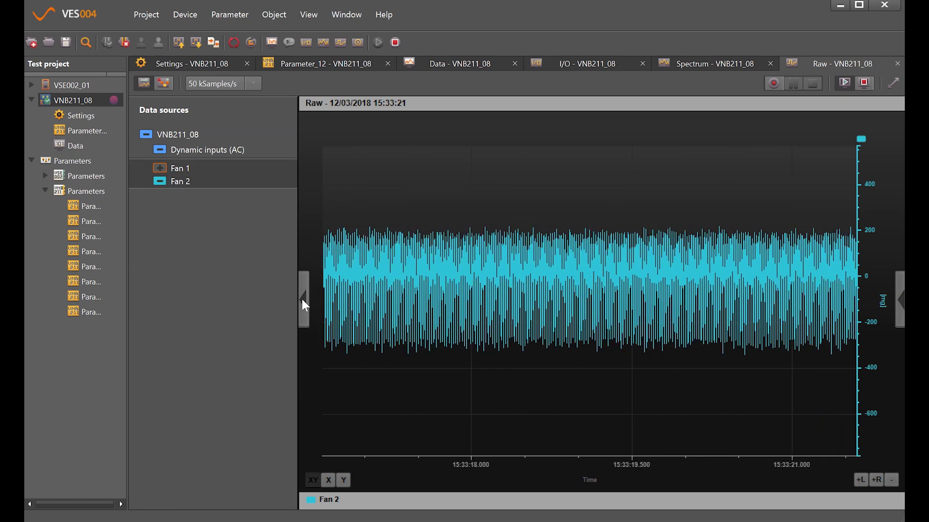
{"action": "left_click", "coordinate": [165, 167]}
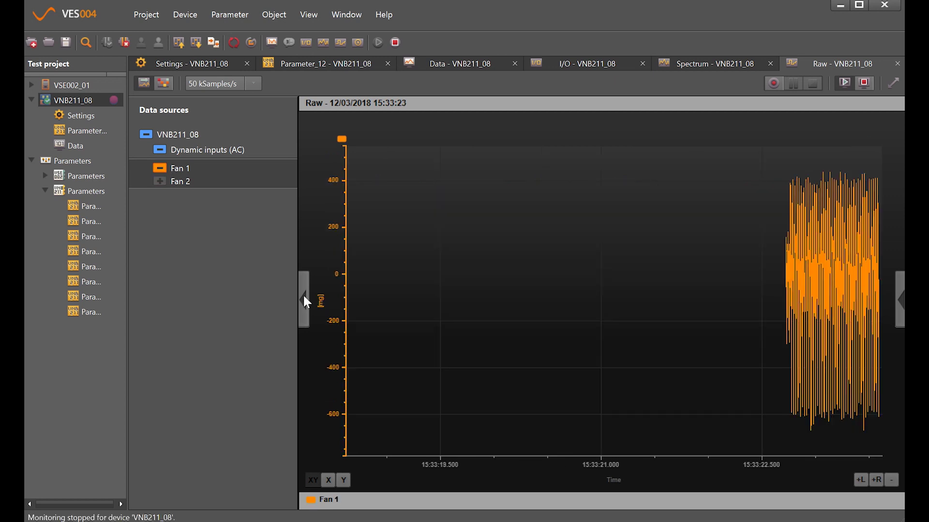
{"action": "left_click", "coordinate": [303, 299]}
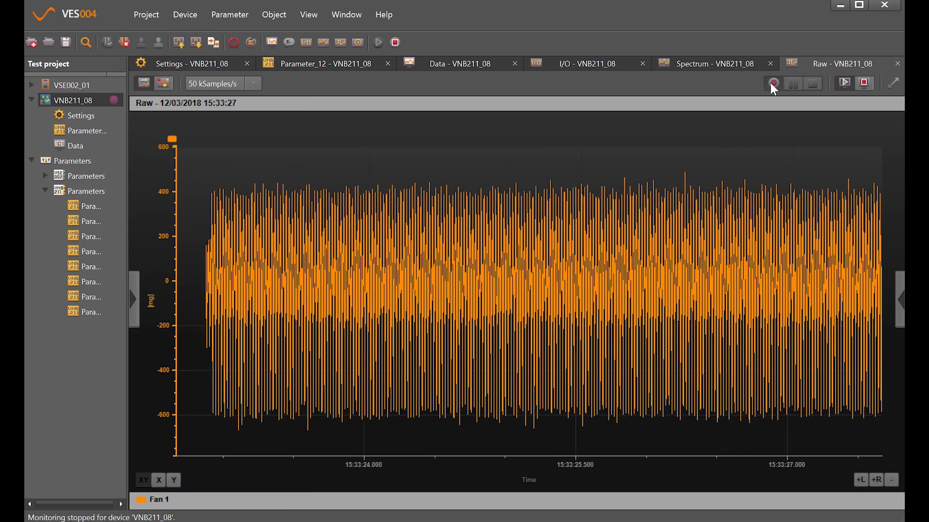
Step: Record the Fan 1 raw data, save it as Raw 12/03/2018 15:33:40, and collapse Parameters
{"action": "left_click", "coordinate": [770, 82]}
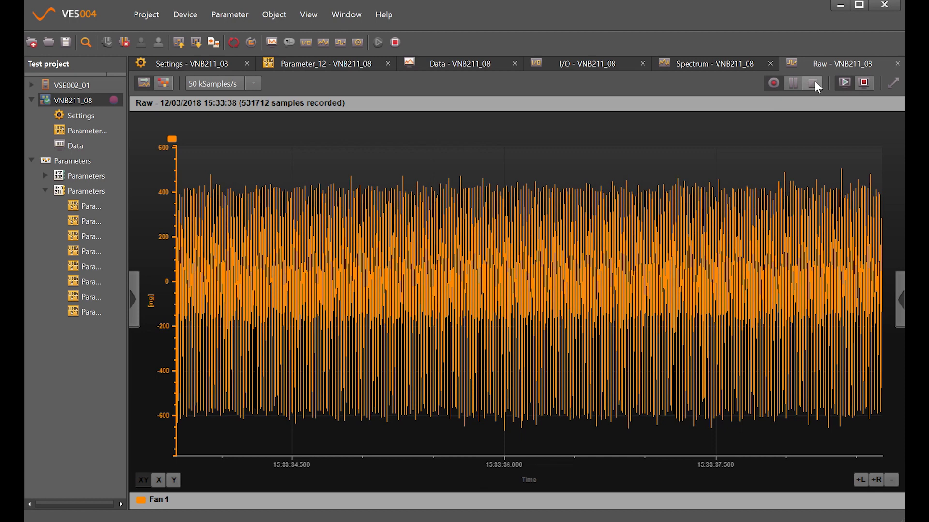
{"action": "left_click", "coordinate": [813, 83]}
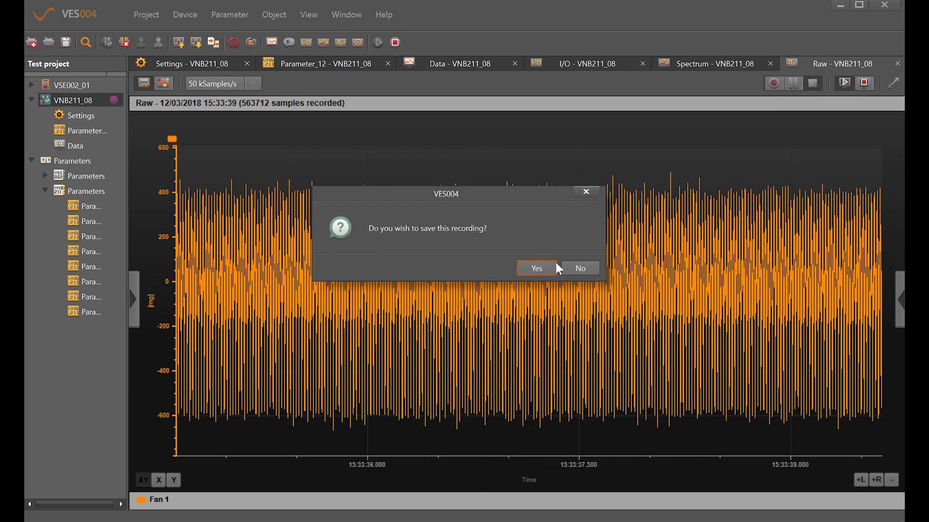
{"action": "left_click", "coordinate": [555, 268]}
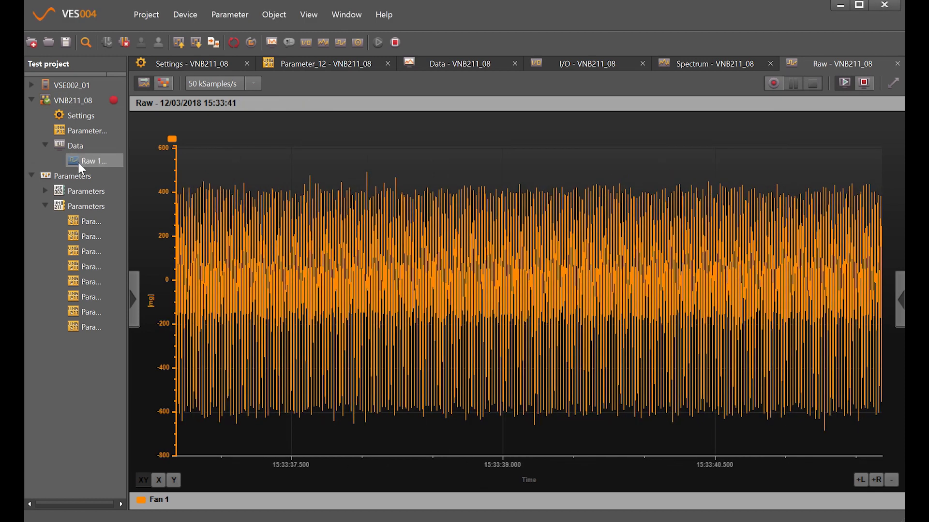
{"action": "left_click", "coordinate": [32, 176]}
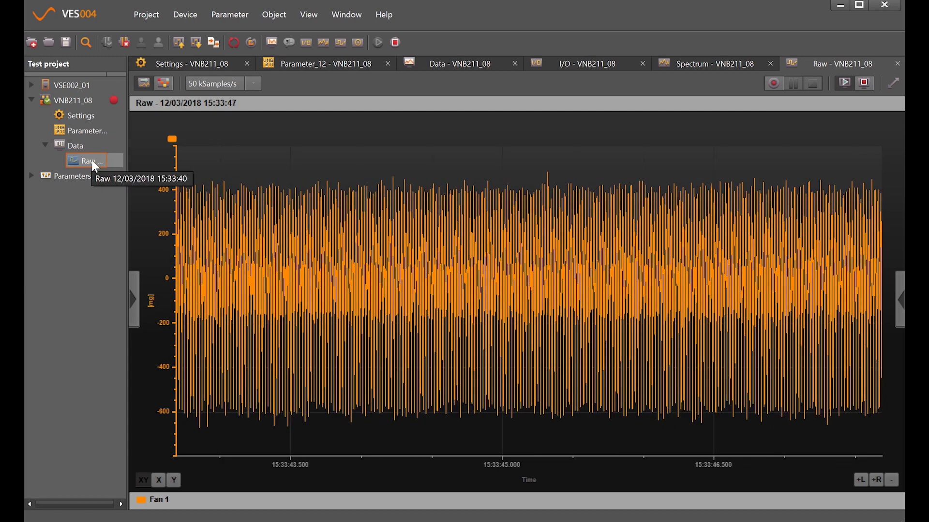
Step: Open the Raw 12/03/2018 15:33:40 recording as a spectrum and play its 17 samples
{"action": "right_click", "coordinate": [91, 160]}
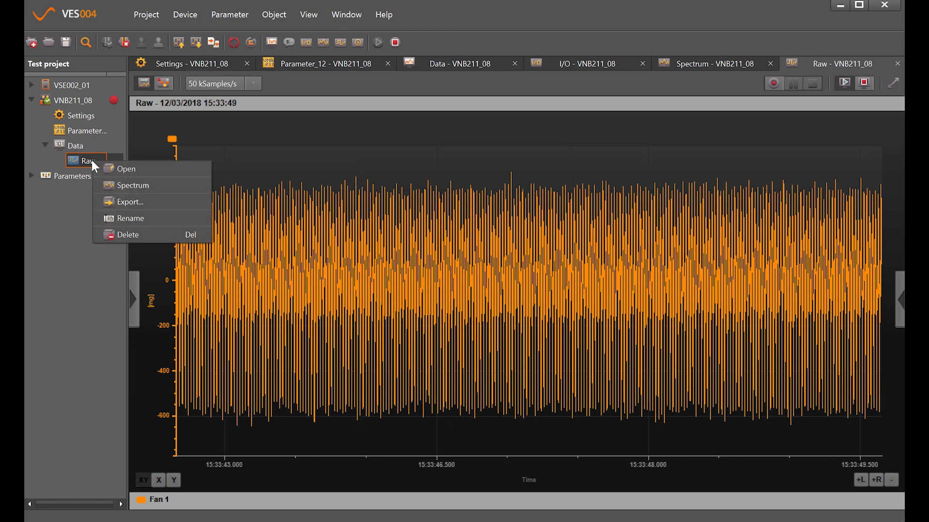
{"action": "left_click", "coordinate": [265, 184]}
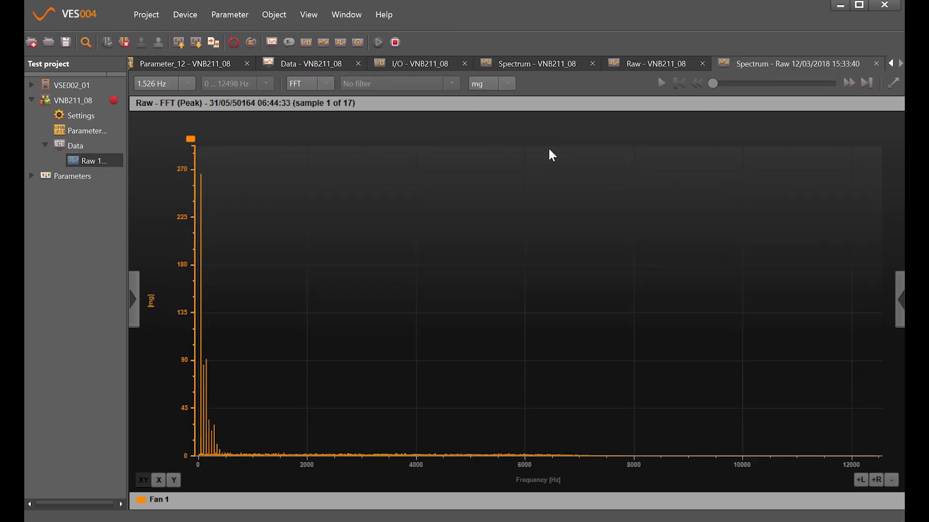
{"action": "left_click", "coordinate": [658, 84]}
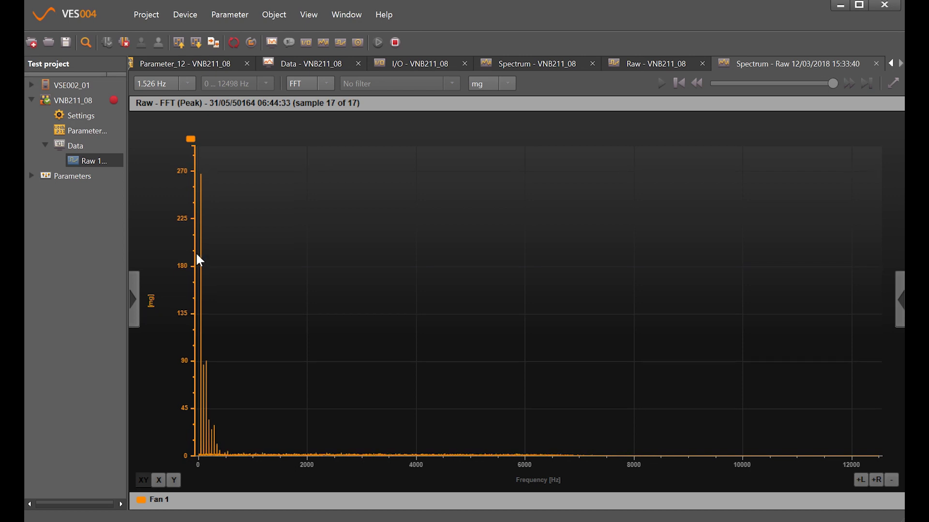
{"action": "left_click_drag", "start_coordinate": [202, 303], "coordinate": [238, 467]}
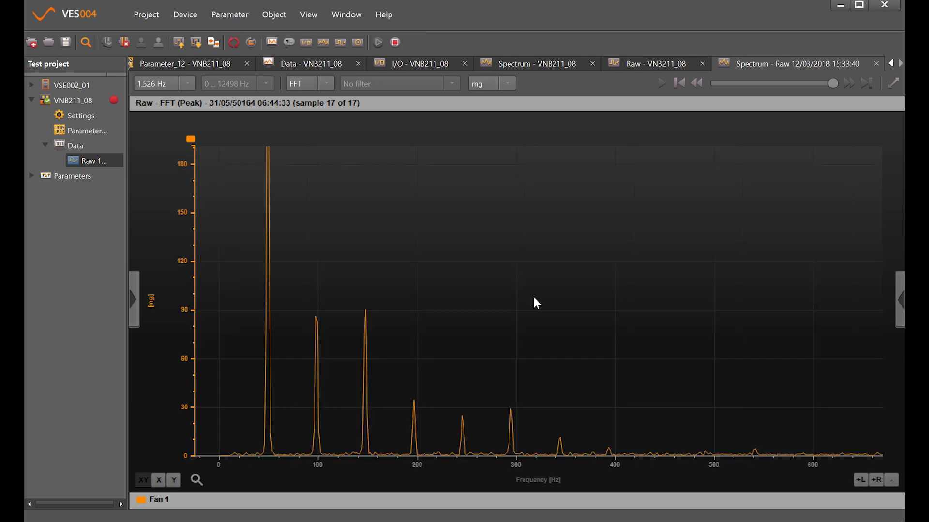
{"action": "right_click", "coordinate": [194, 145]}
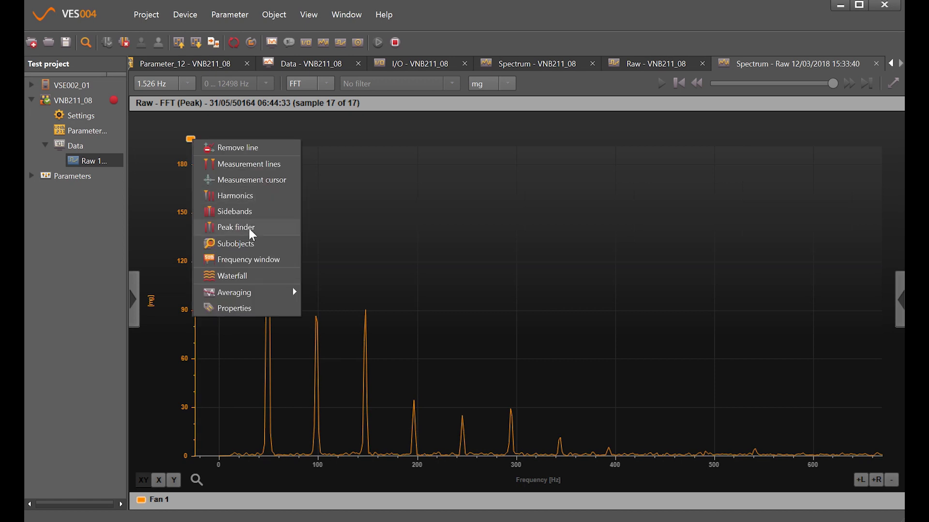
{"action": "left_click", "coordinate": [338, 247]}
{"action": "scroll", "coordinate": [352, 236], "scroll_direction": "up", "scroll_amount": 2}
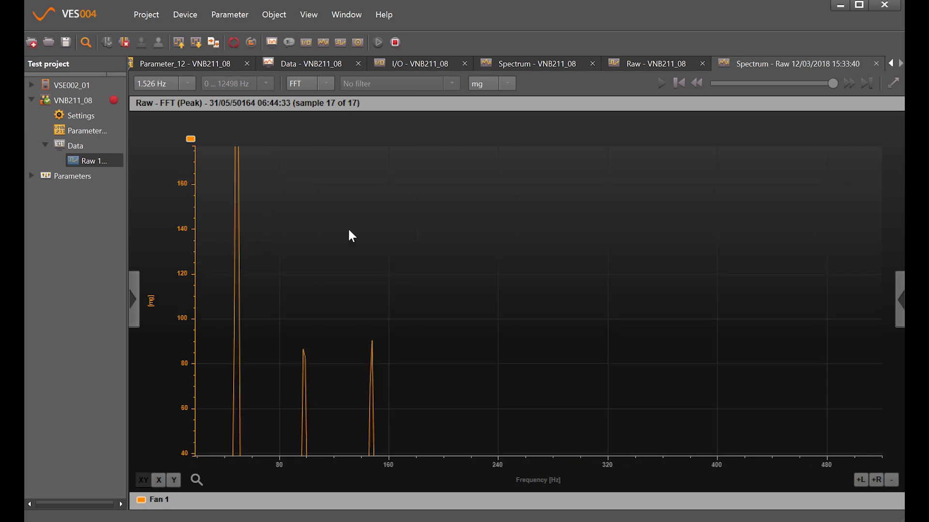
{"action": "scroll", "coordinate": [346, 228], "scroll_direction": "down", "scroll_amount": 2}
{"action": "right_click", "coordinate": [190, 139]}
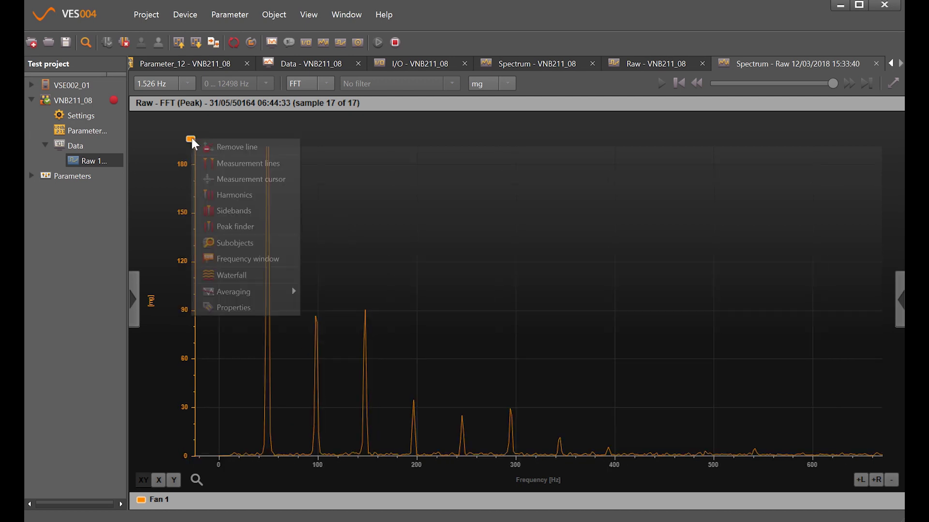
{"action": "left_click", "coordinate": [248, 196]}
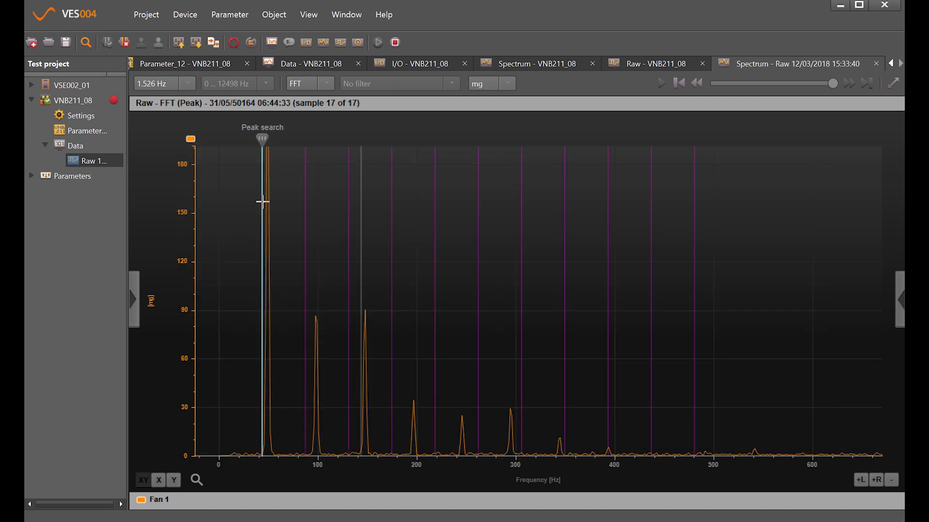
{"action": "left_click", "coordinate": [266, 199]}
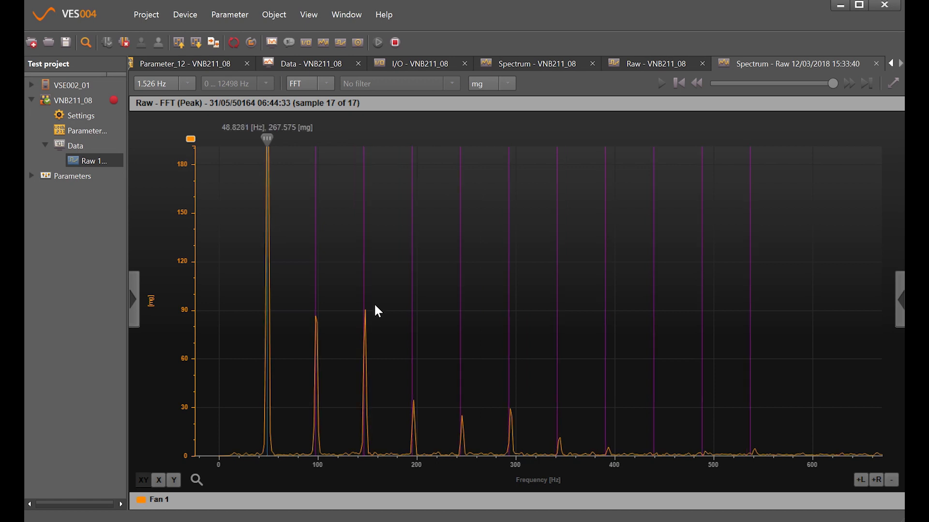
{"action": "right_click", "coordinate": [191, 138]}
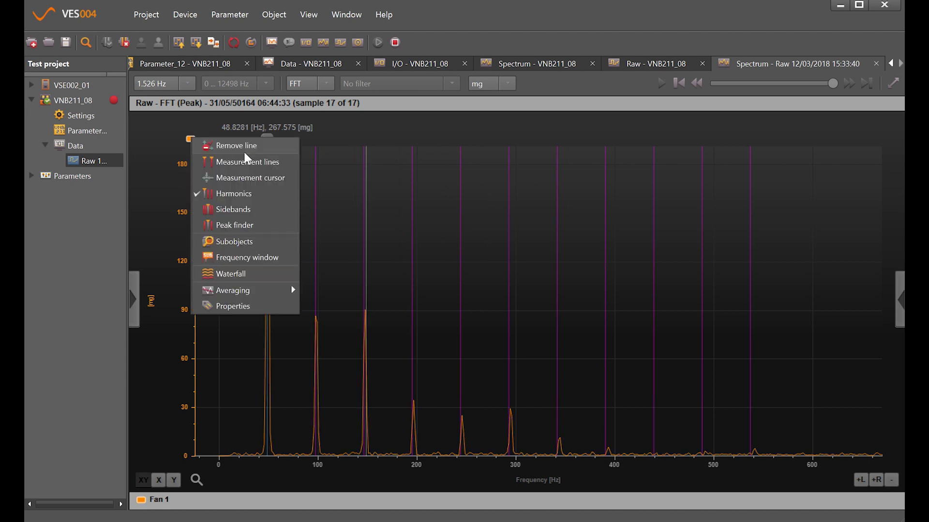
{"action": "left_click", "coordinate": [216, 193]}
{"action": "right_click", "coordinate": [221, 187]}
{"action": "left_click", "coordinate": [266, 198]}
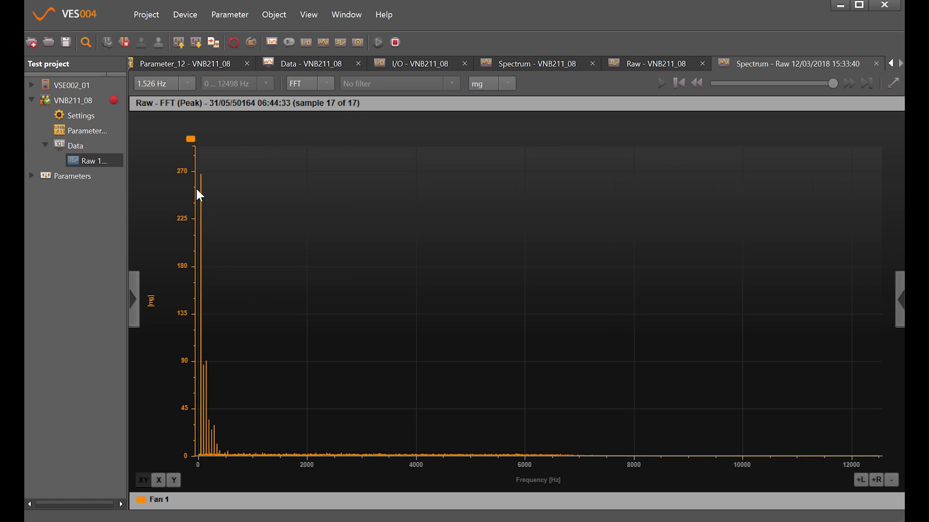
{"action": "left_click", "coordinate": [358, 43]}
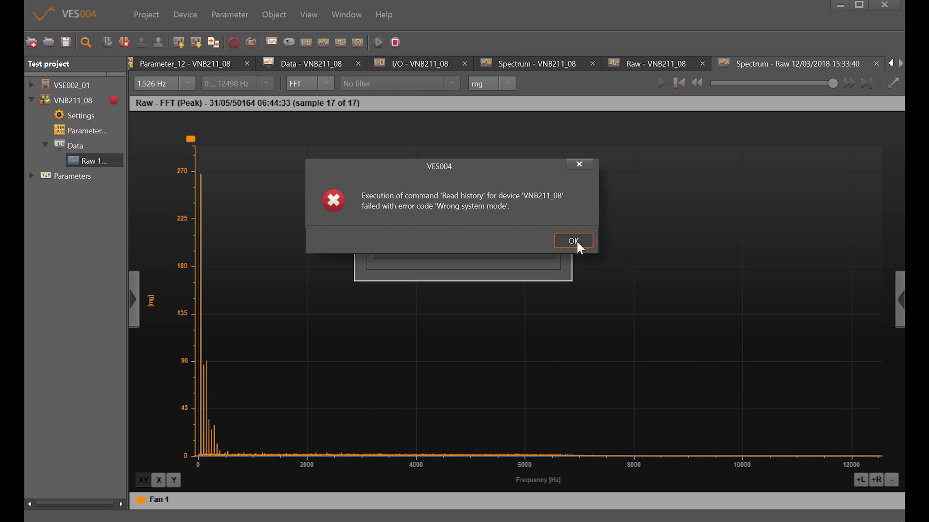
{"action": "left_click", "coordinate": [574, 242]}
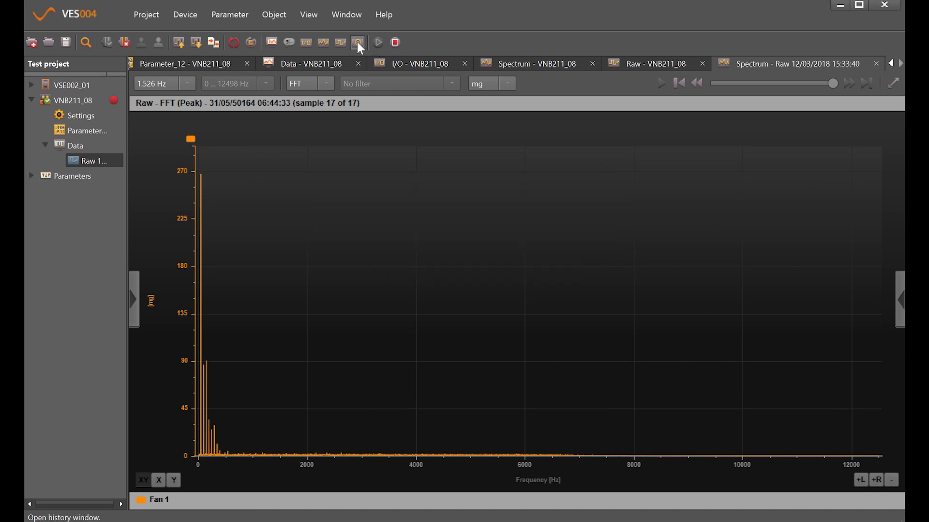